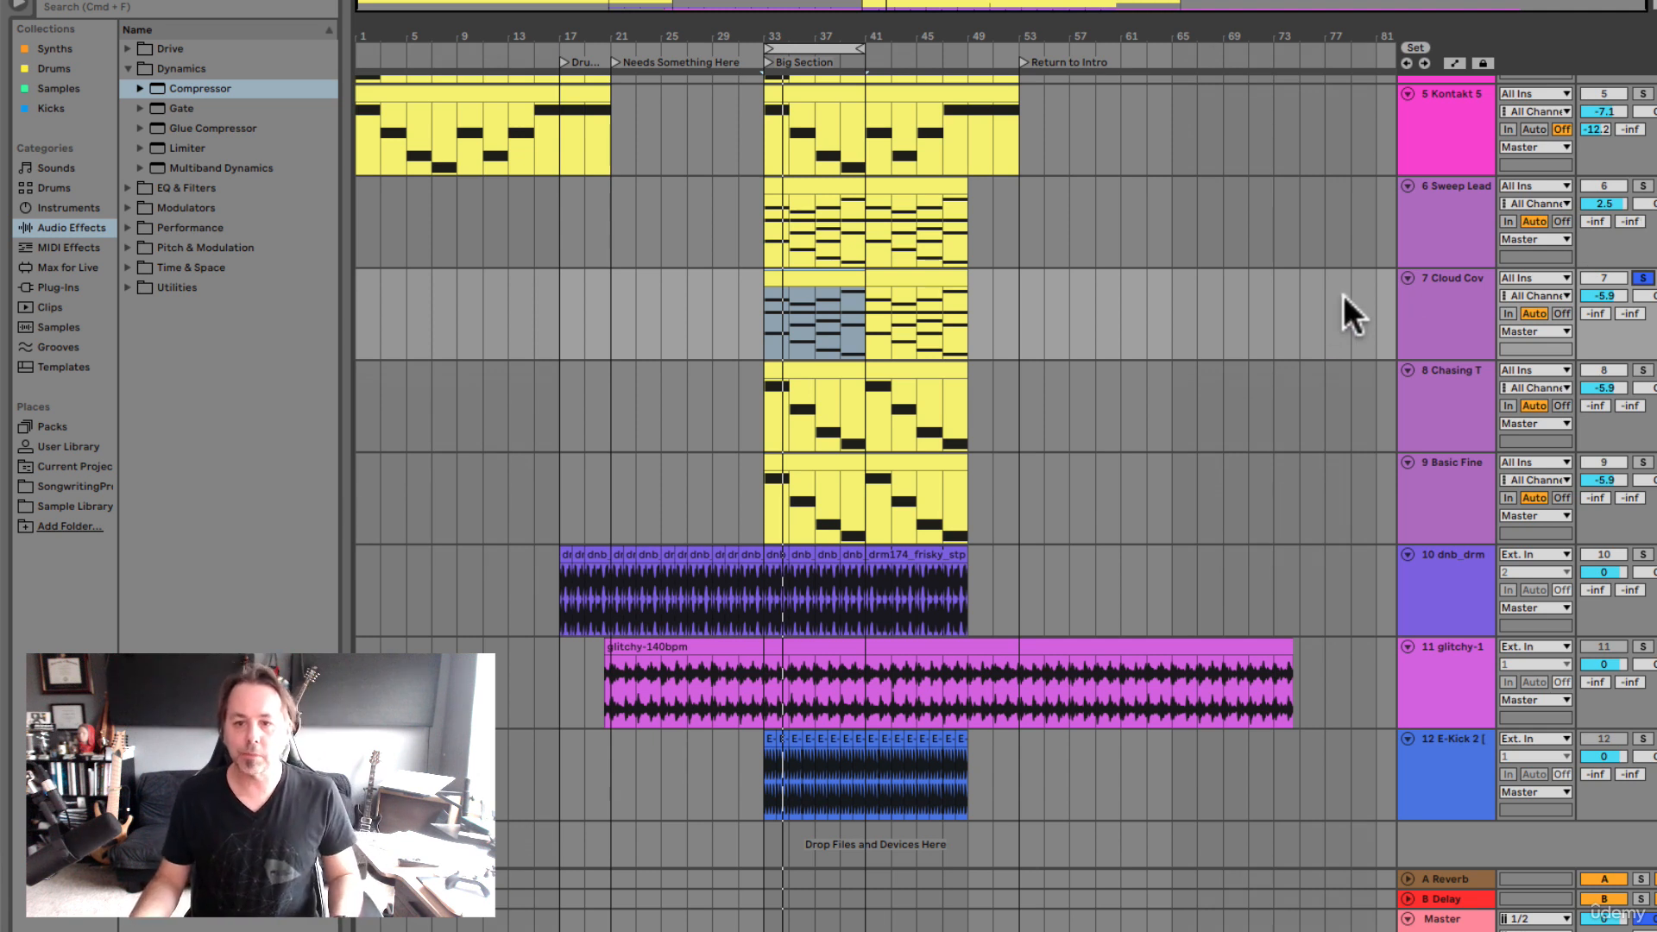
Select the Cloud Cov track, close the Dynamics effects folder and open the Time & Space folder.
click(1454, 323)
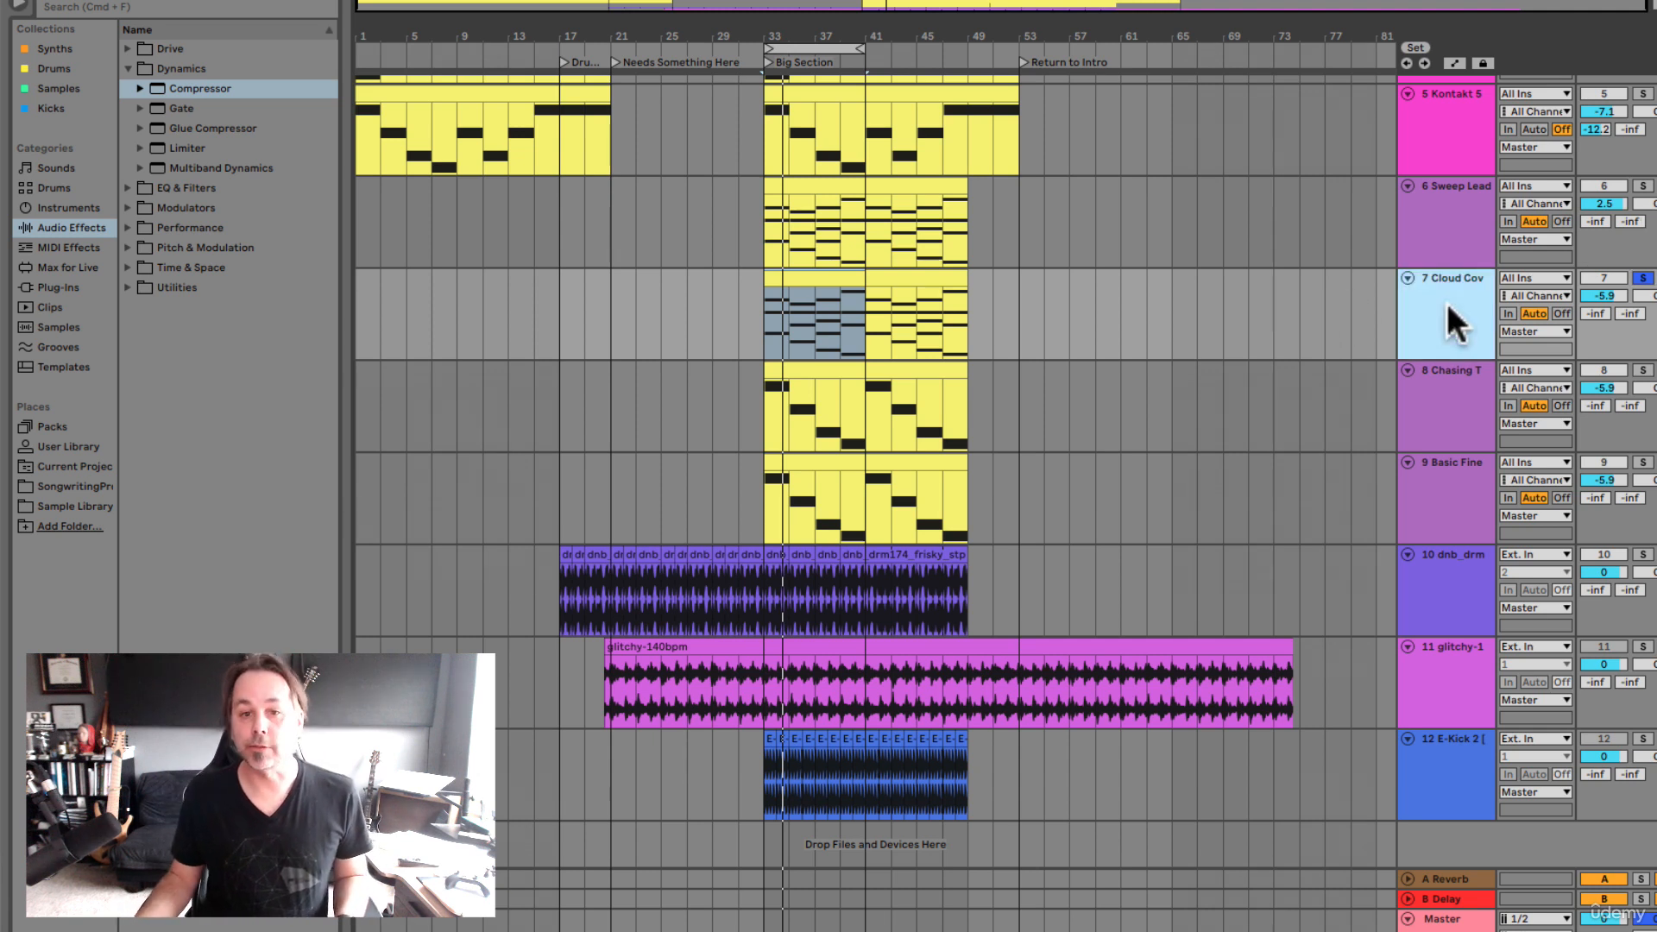
click(133, 84)
click(135, 80)
click(127, 68)
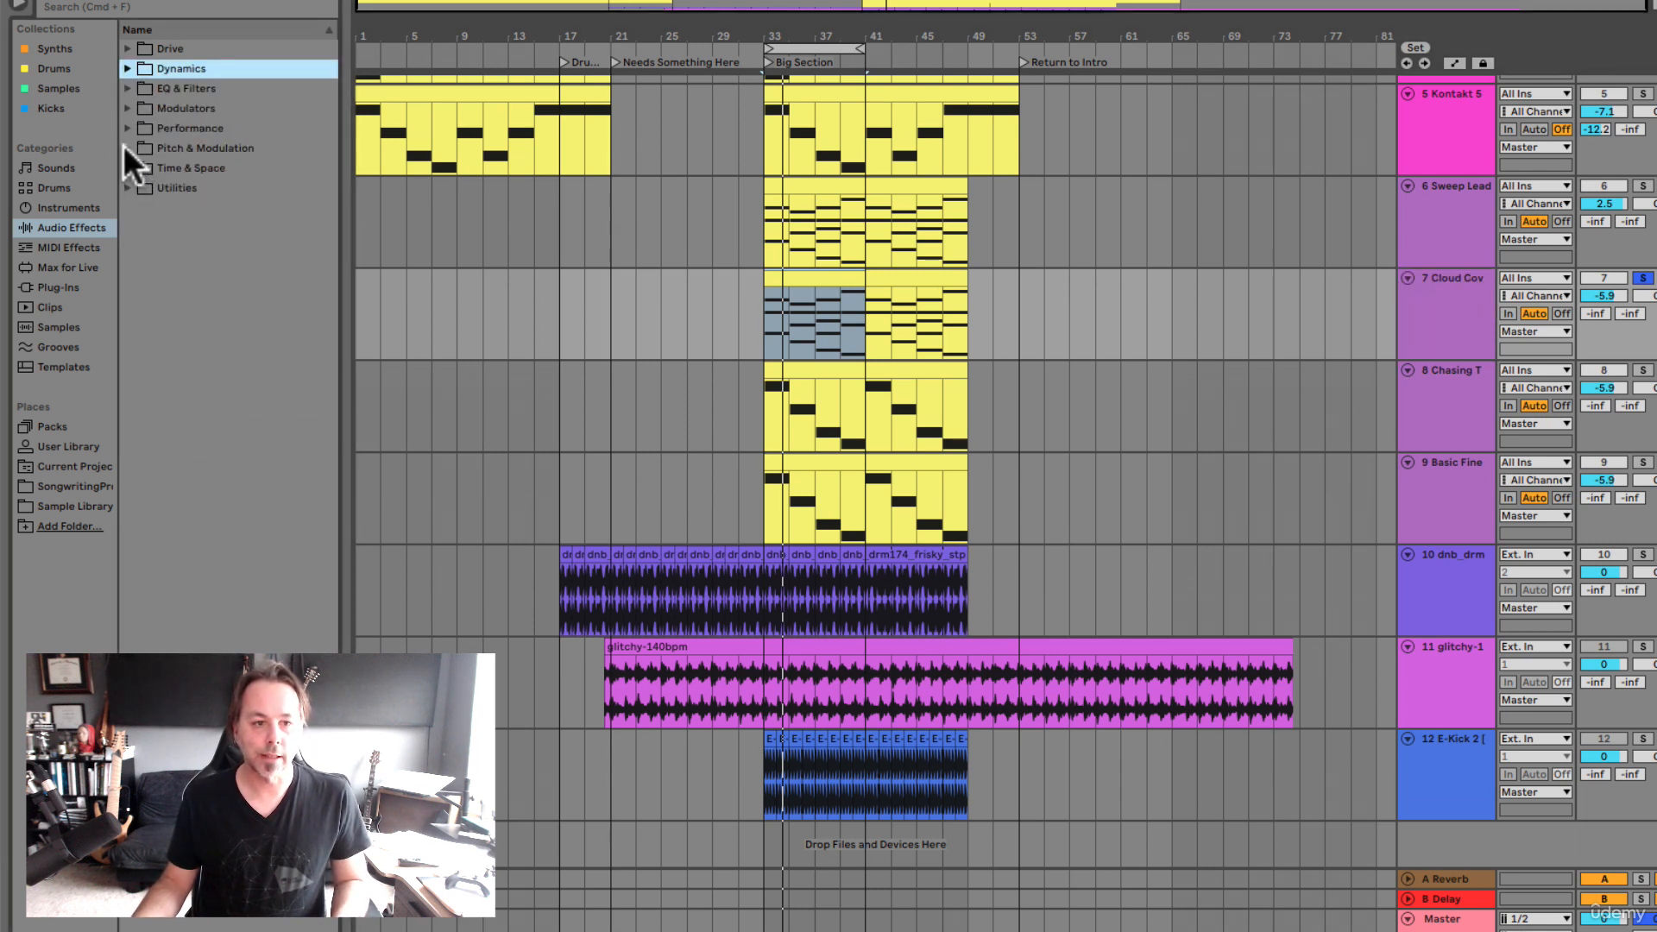
click(128, 167)
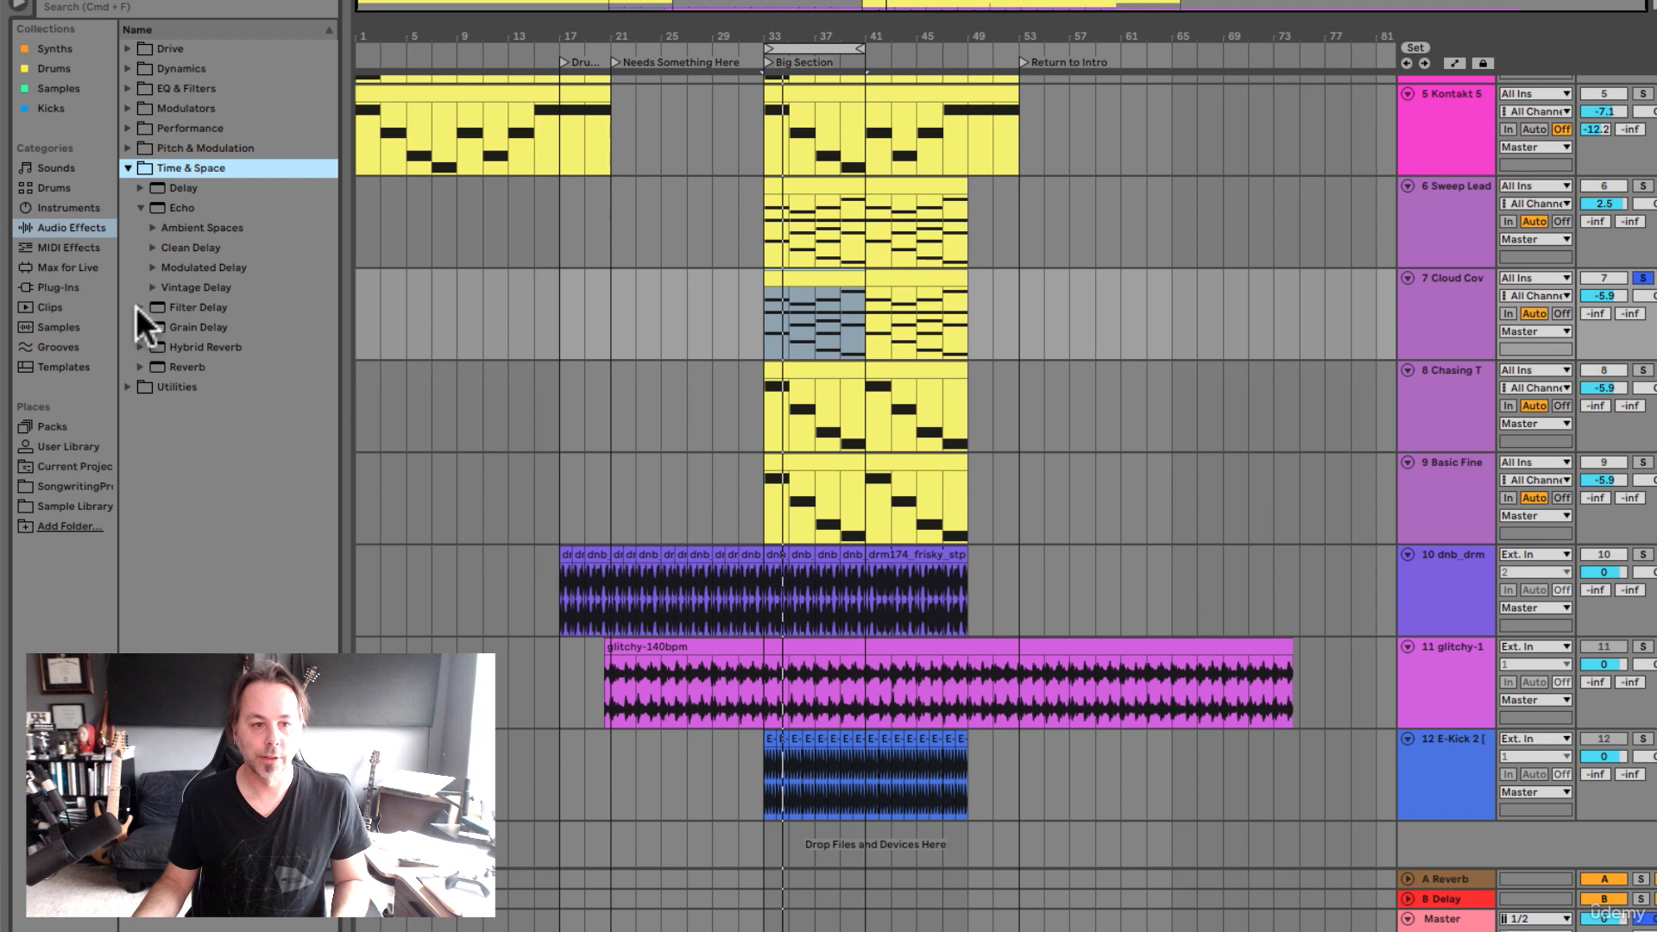
Try to apply the Keys Bastille preset of Hybrid Reverb to the Cloud Cov track and play the section.
click(140, 344)
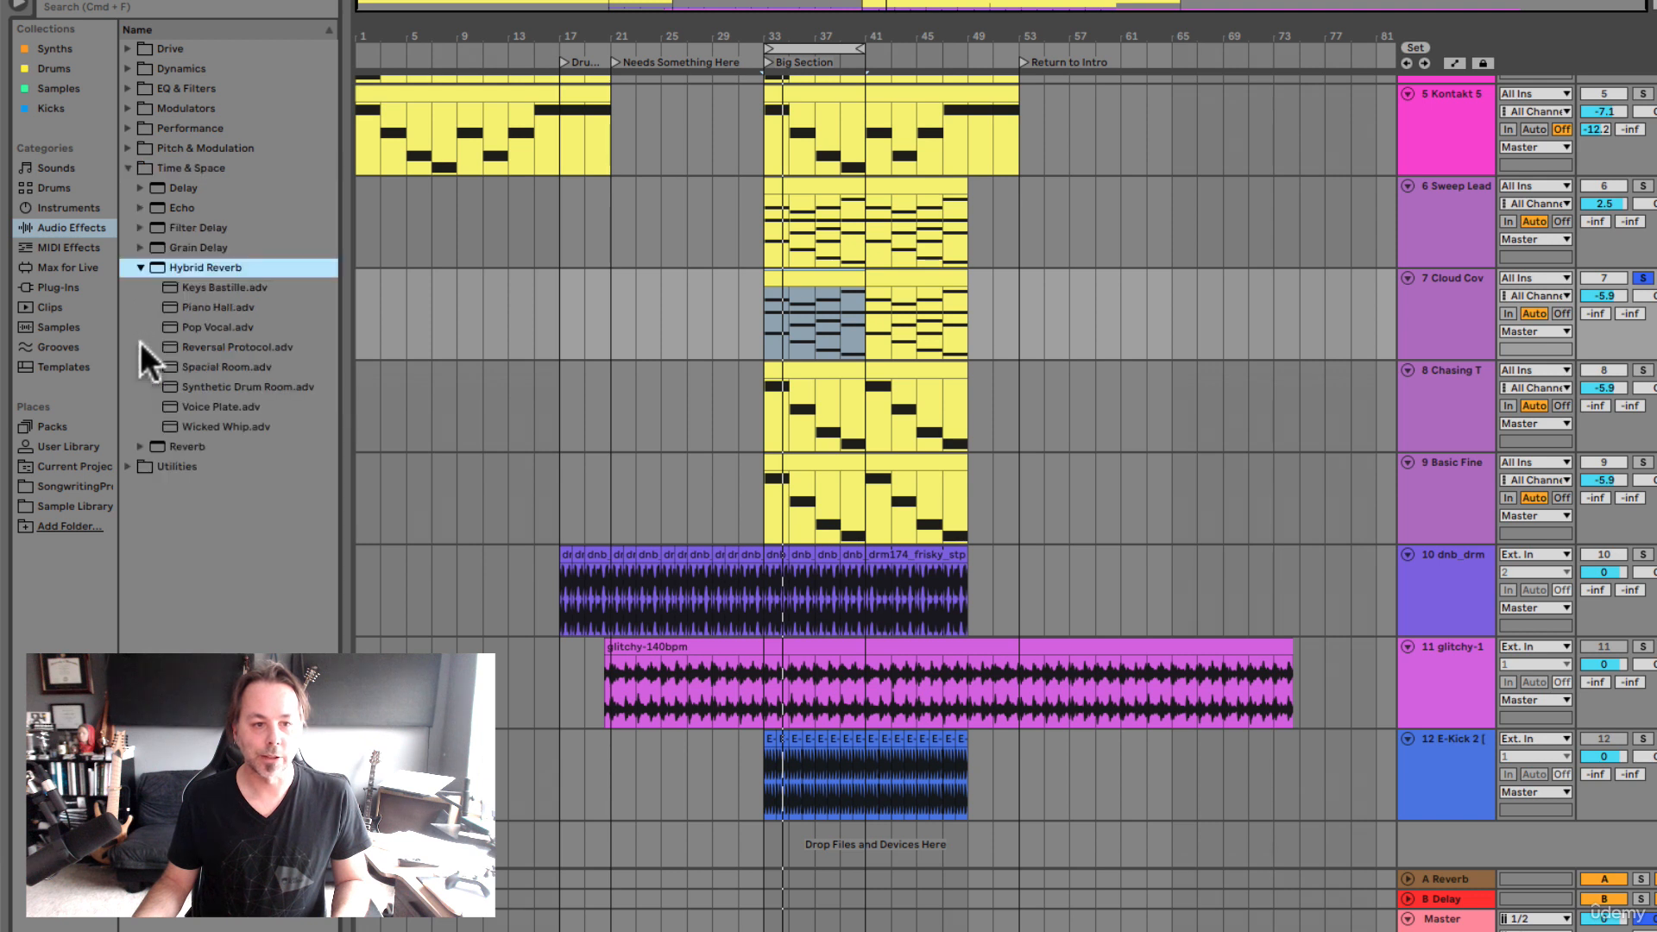
click(230, 287)
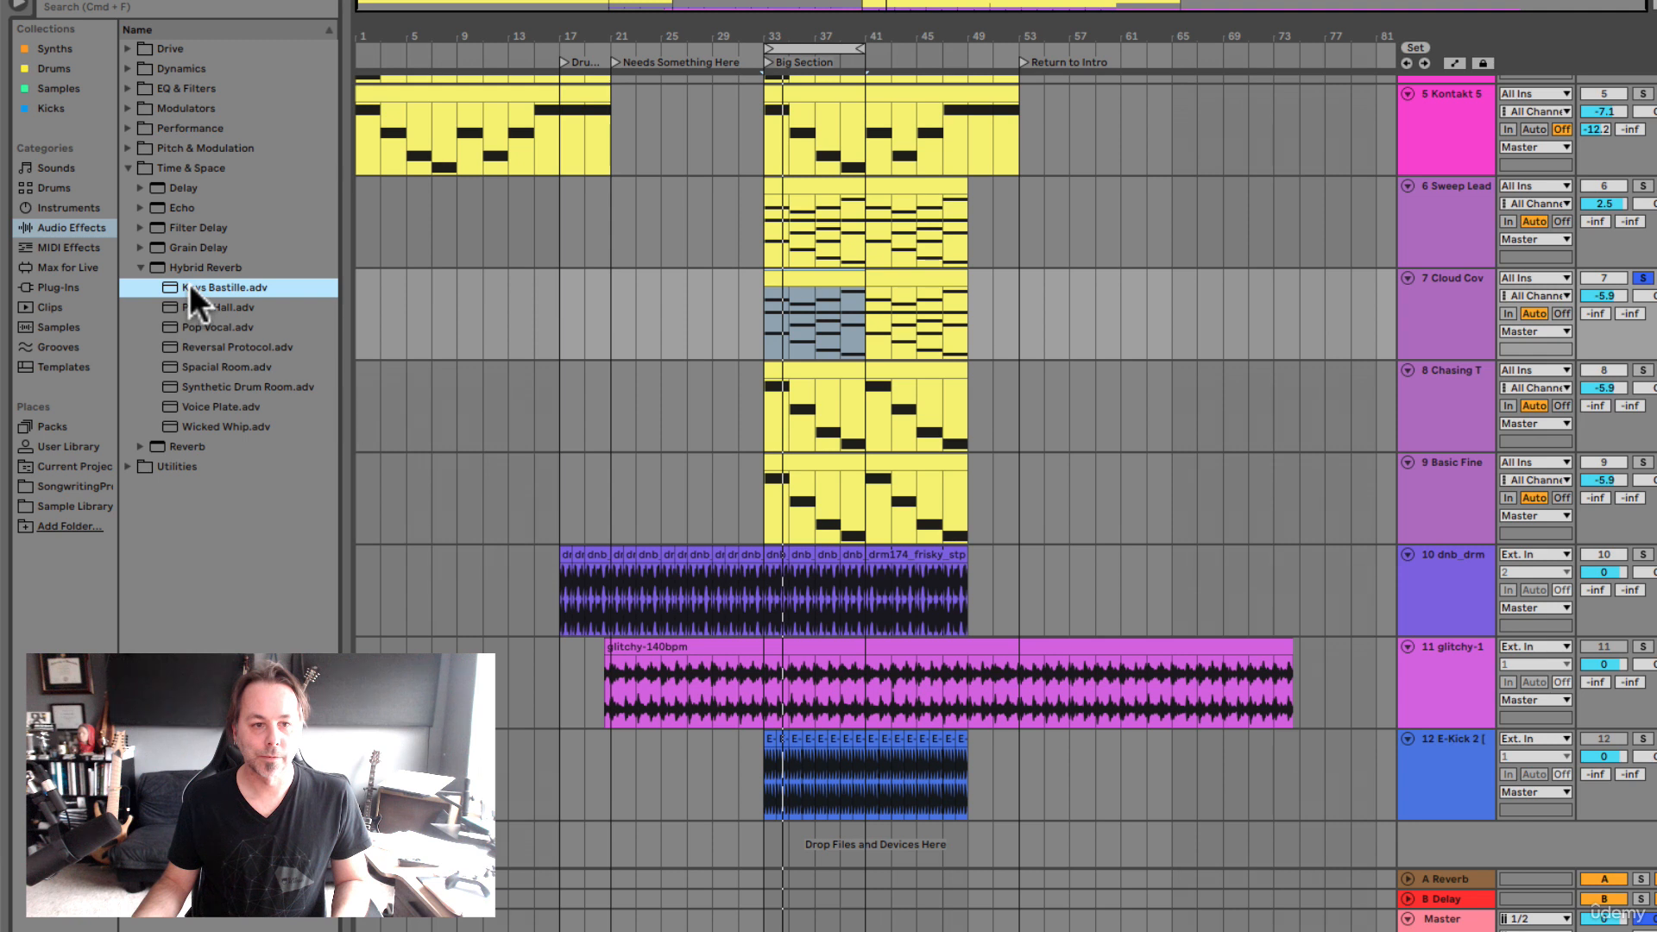
drag(191, 288, 900, 304)
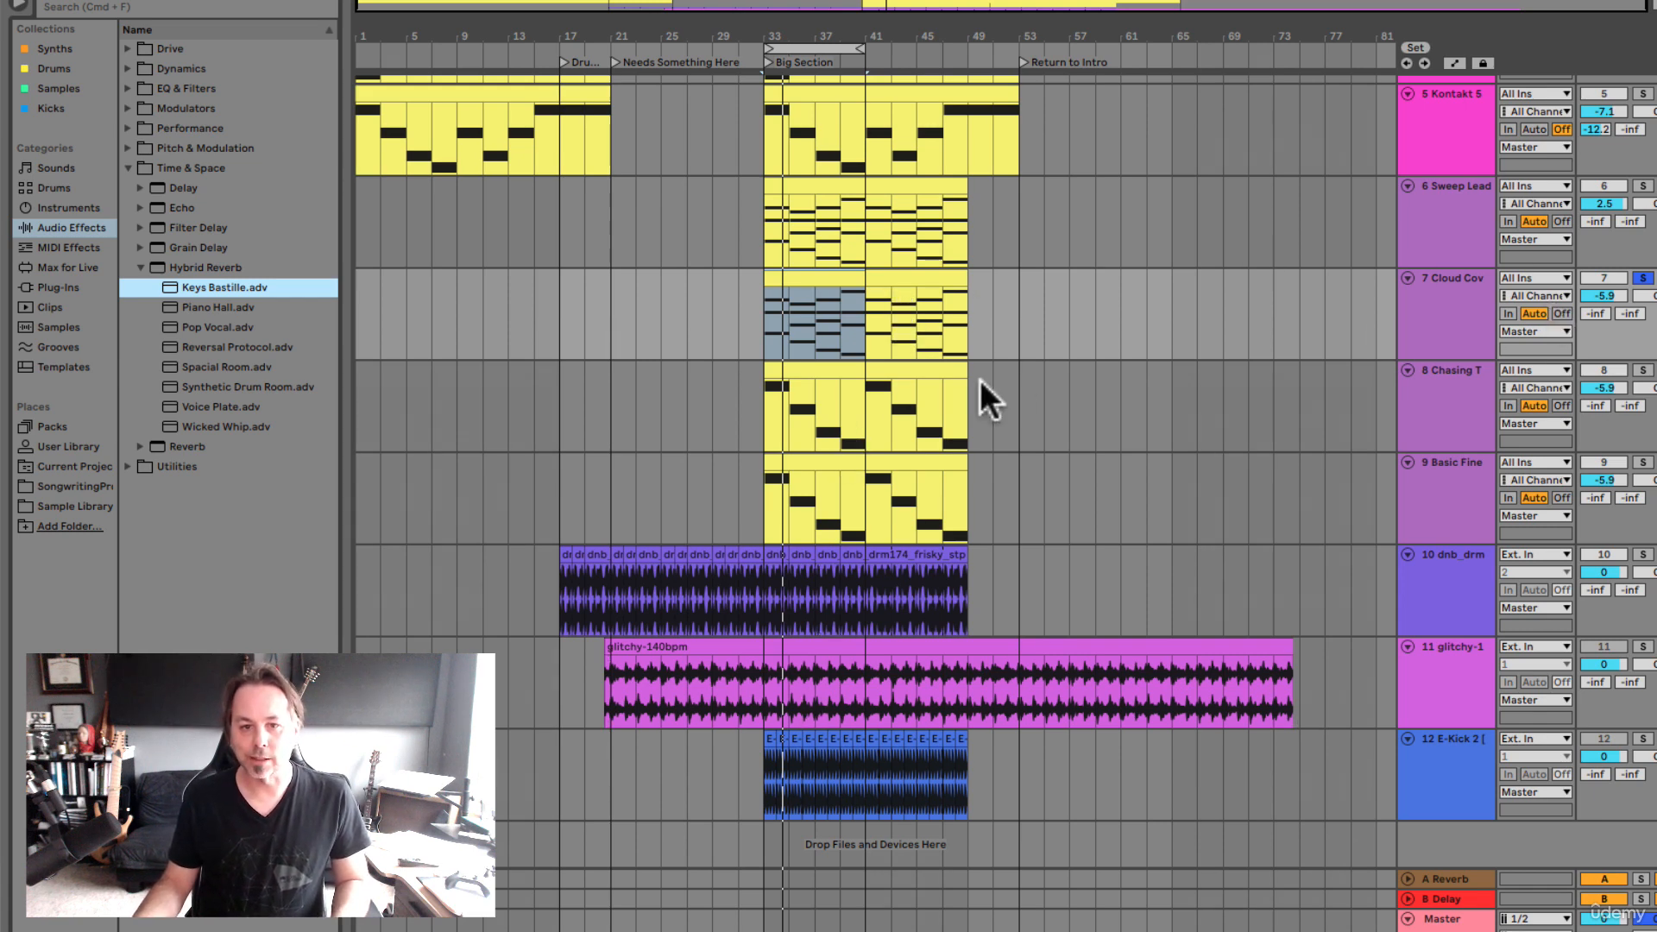
key(space)
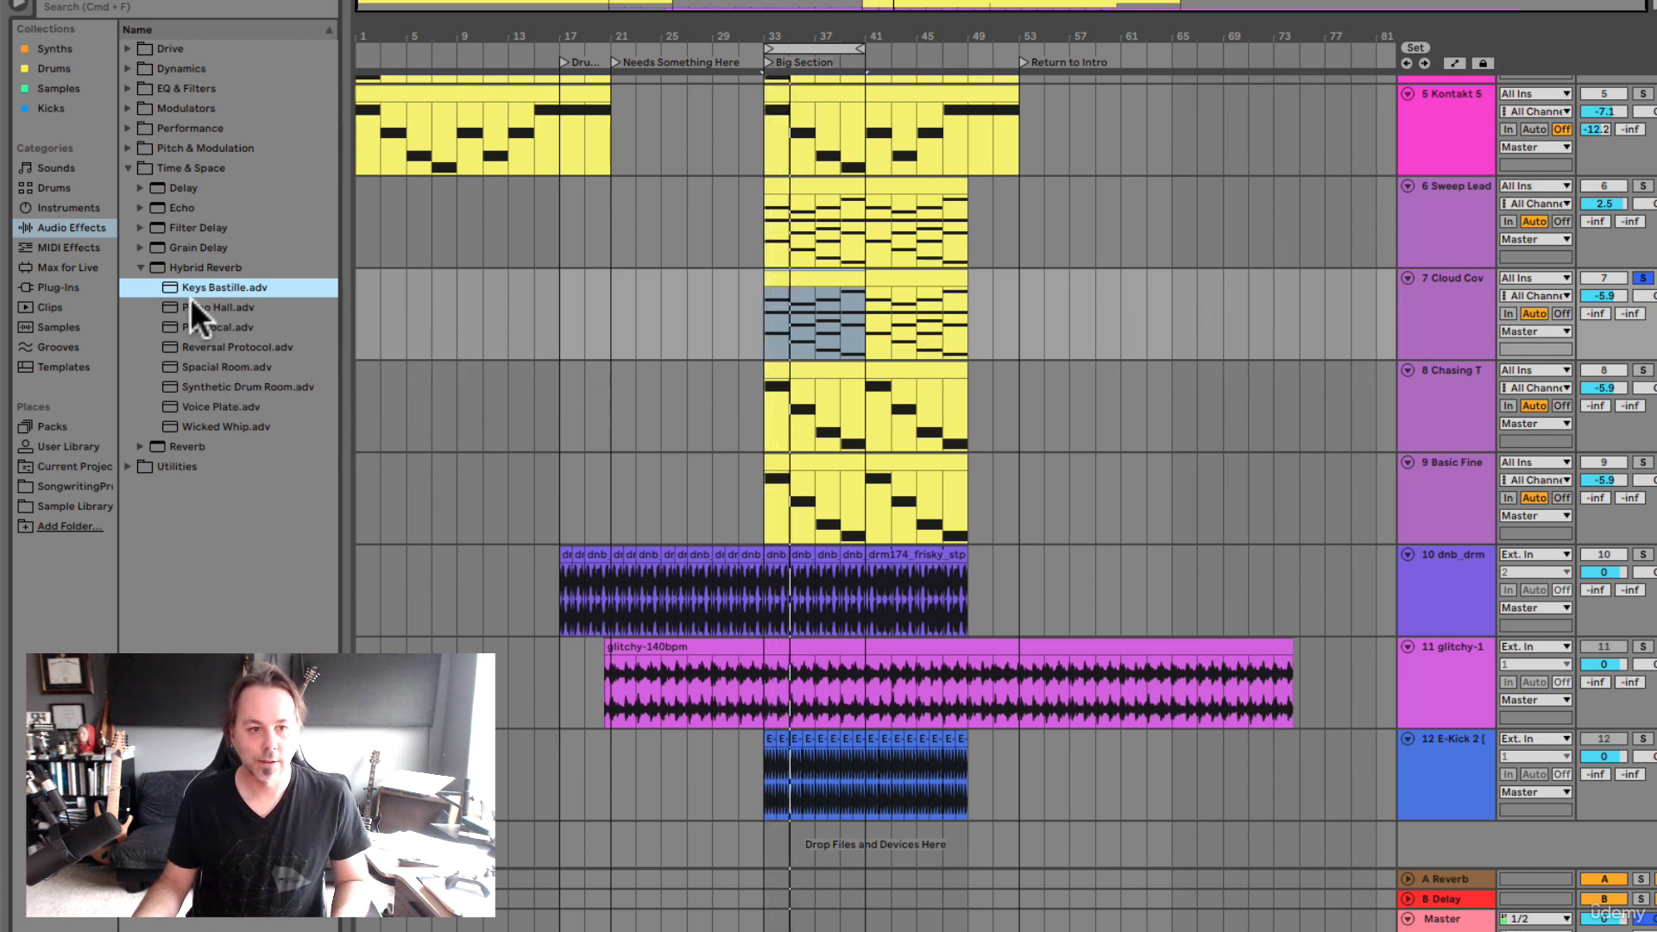
Add the Glitch Delay preset from the Delay device's Modulated Delay presets to the Cloud Cov track.
click(136, 204)
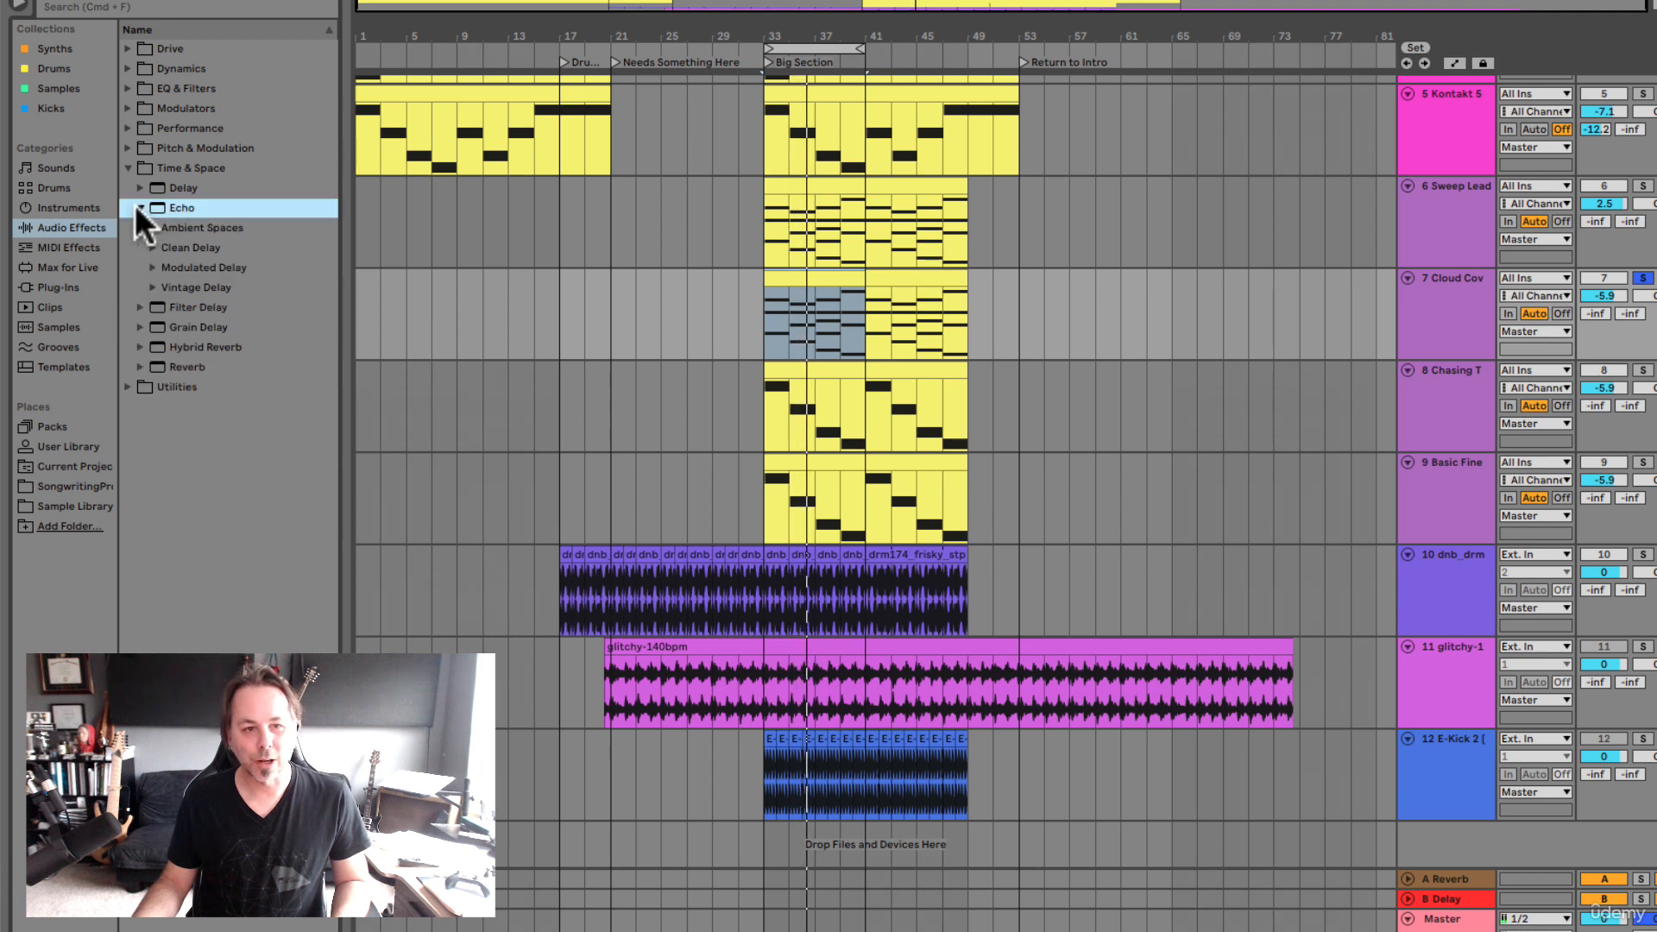
click(149, 264)
click(241, 287)
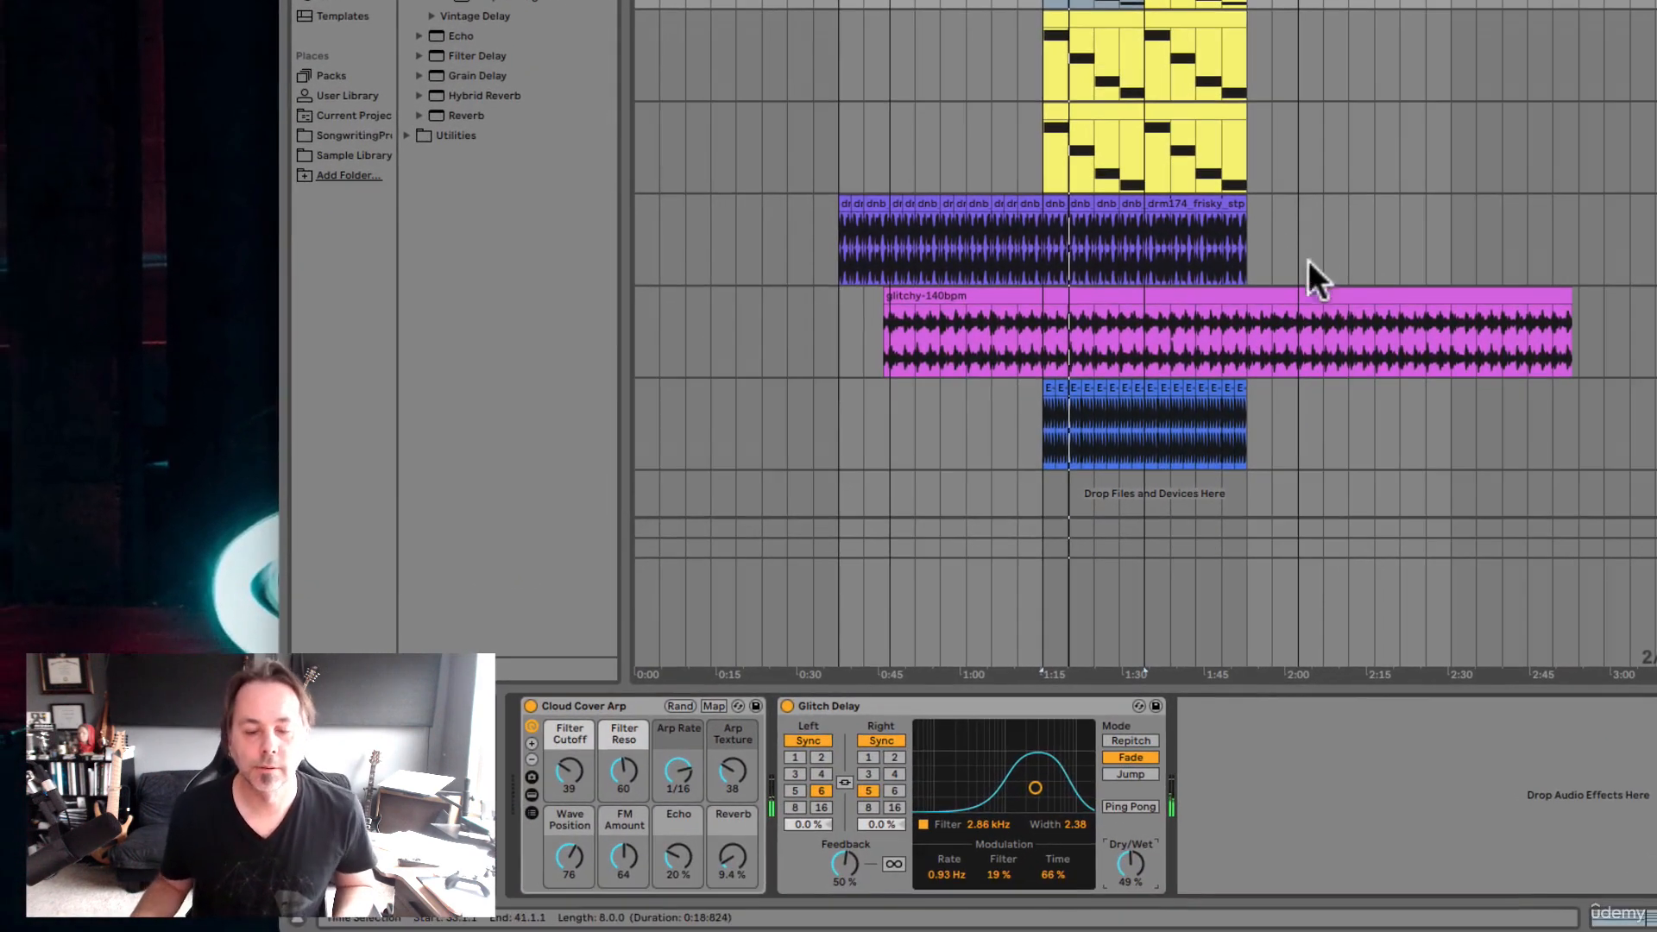
Audition the Glitch Delay during playback with less wet signal, and set its Dry/Wet to 100 %.
key(space)
key(space)
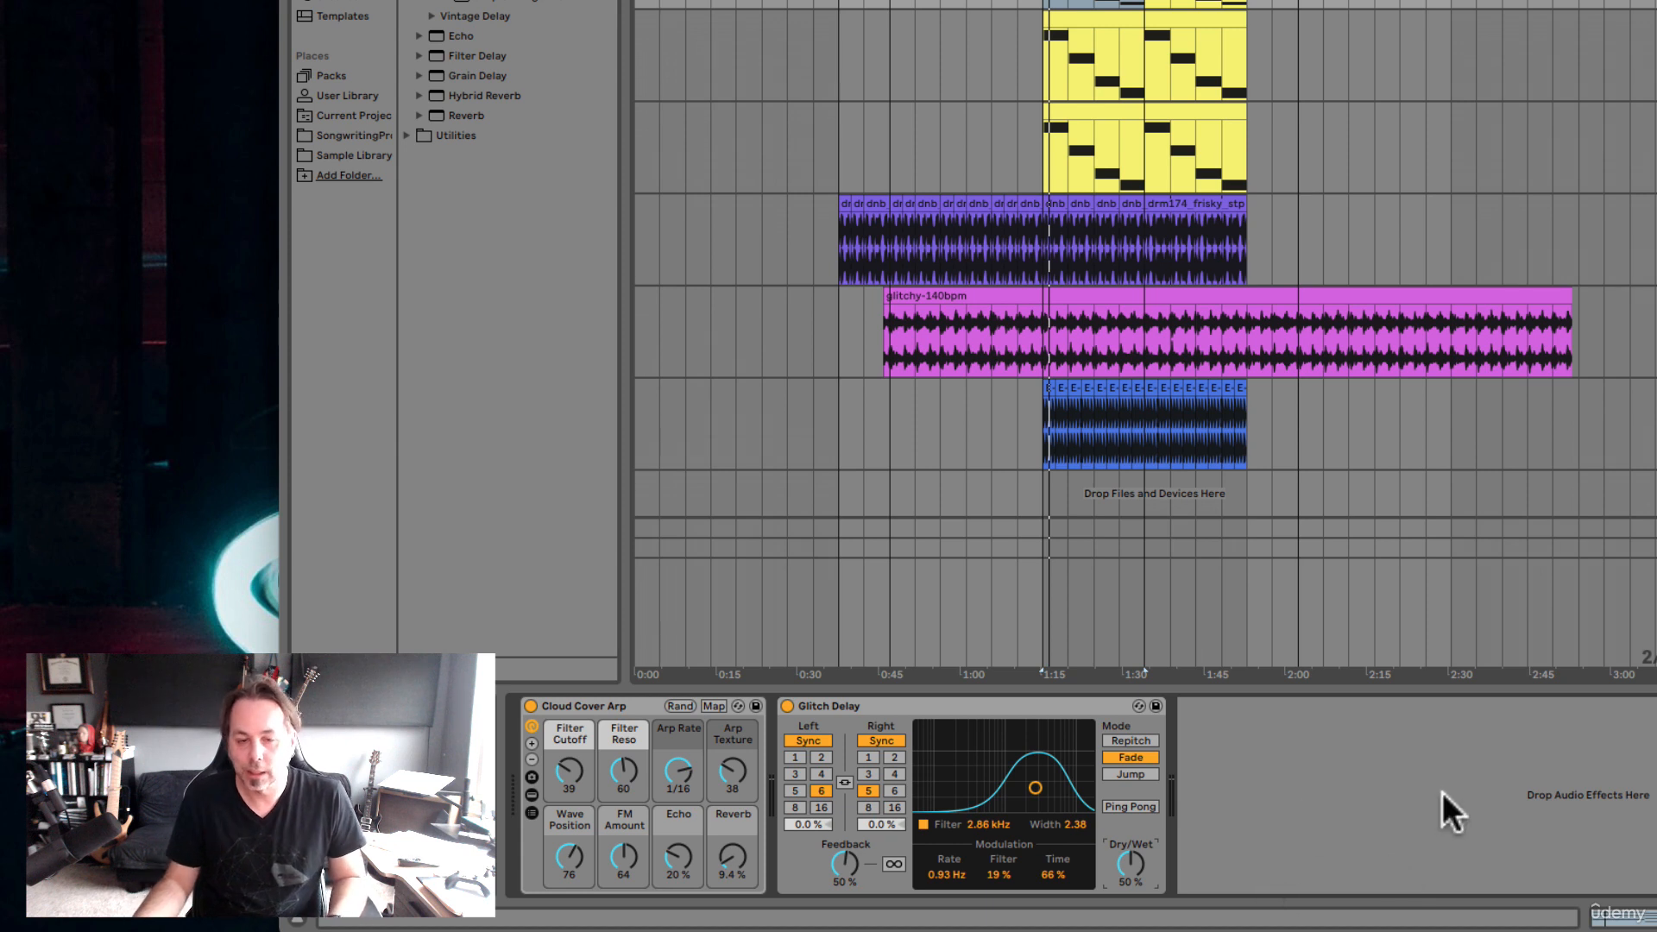
key(space)
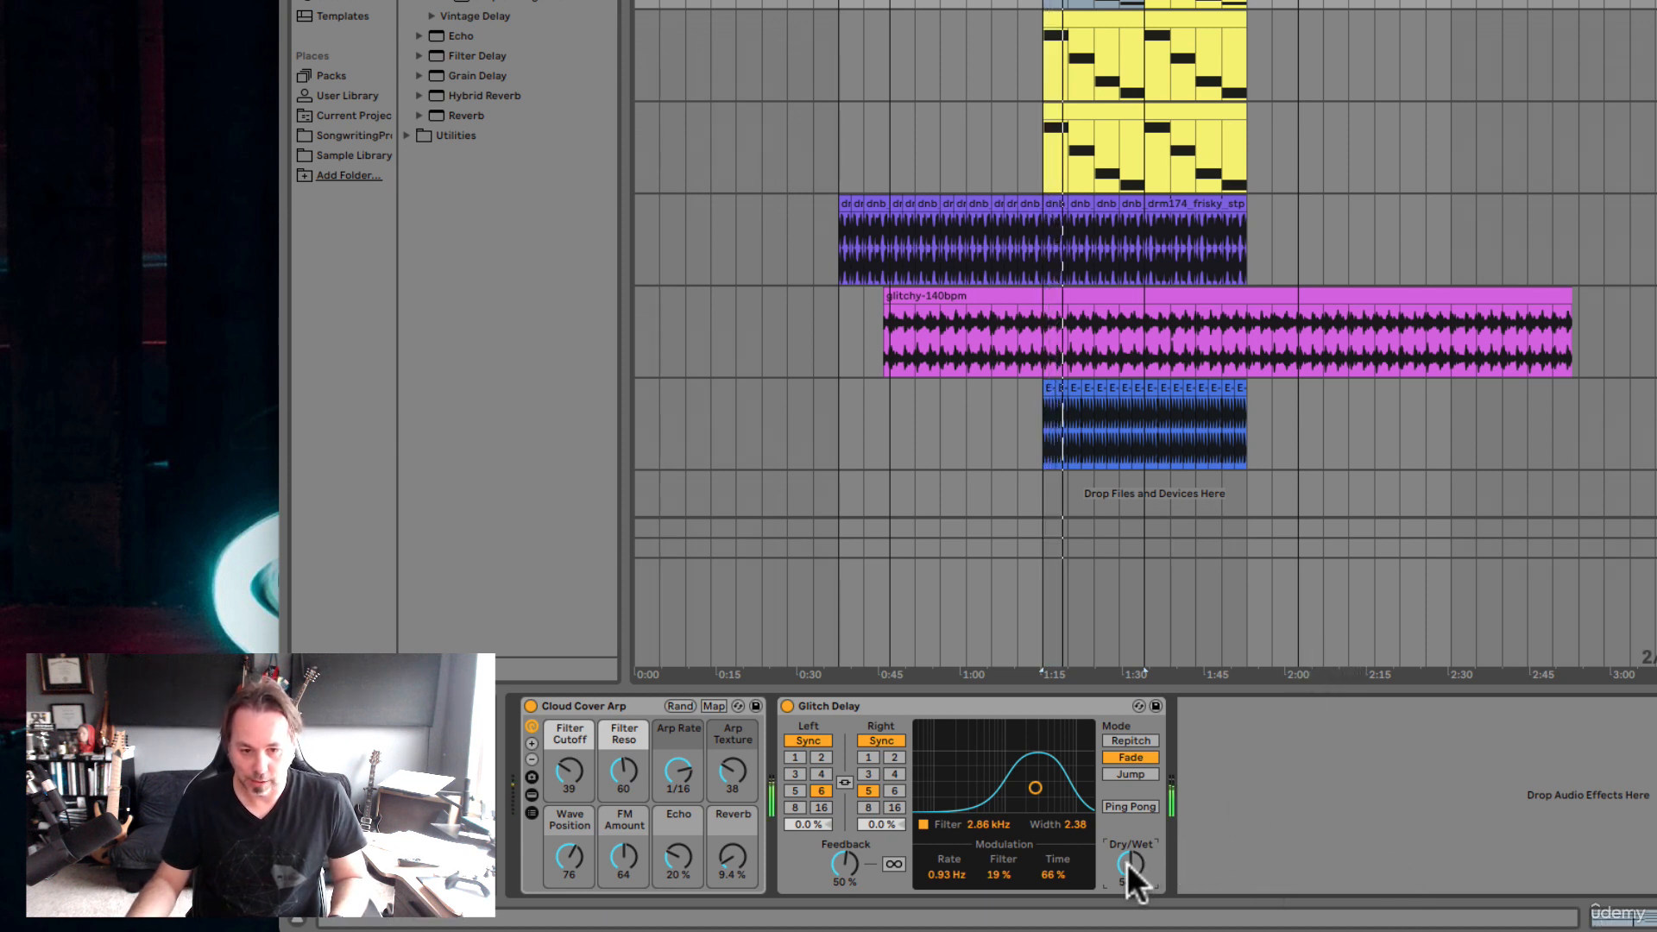
drag(1127, 863, 1127, 914)
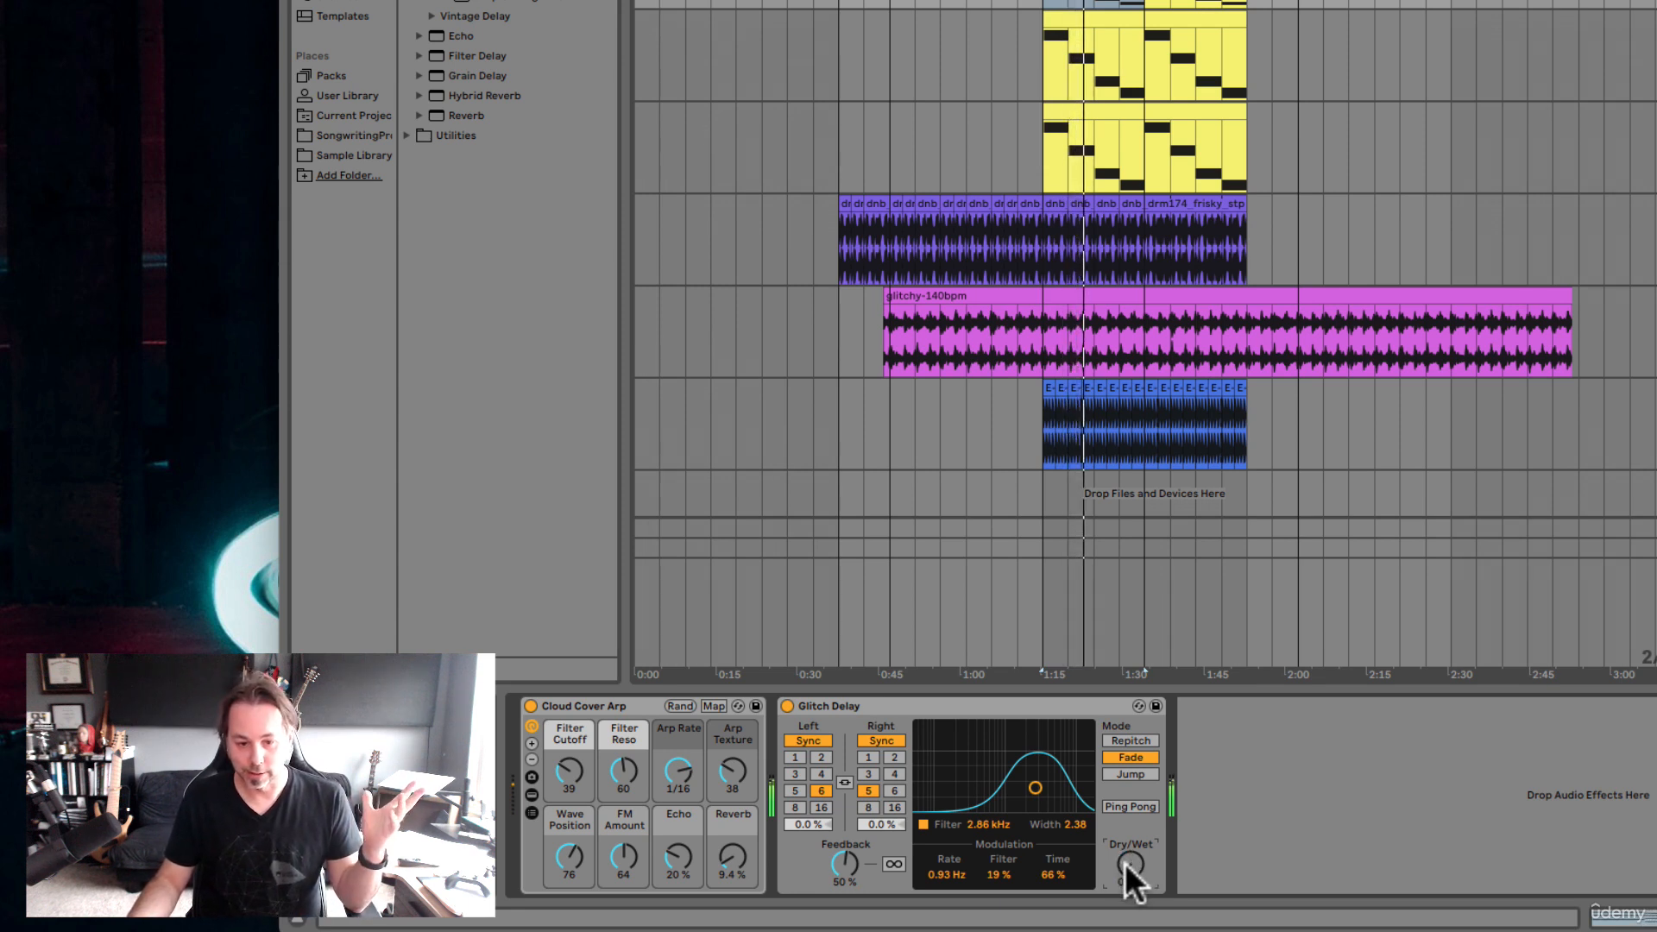
drag(1125, 863, 1125, 777)
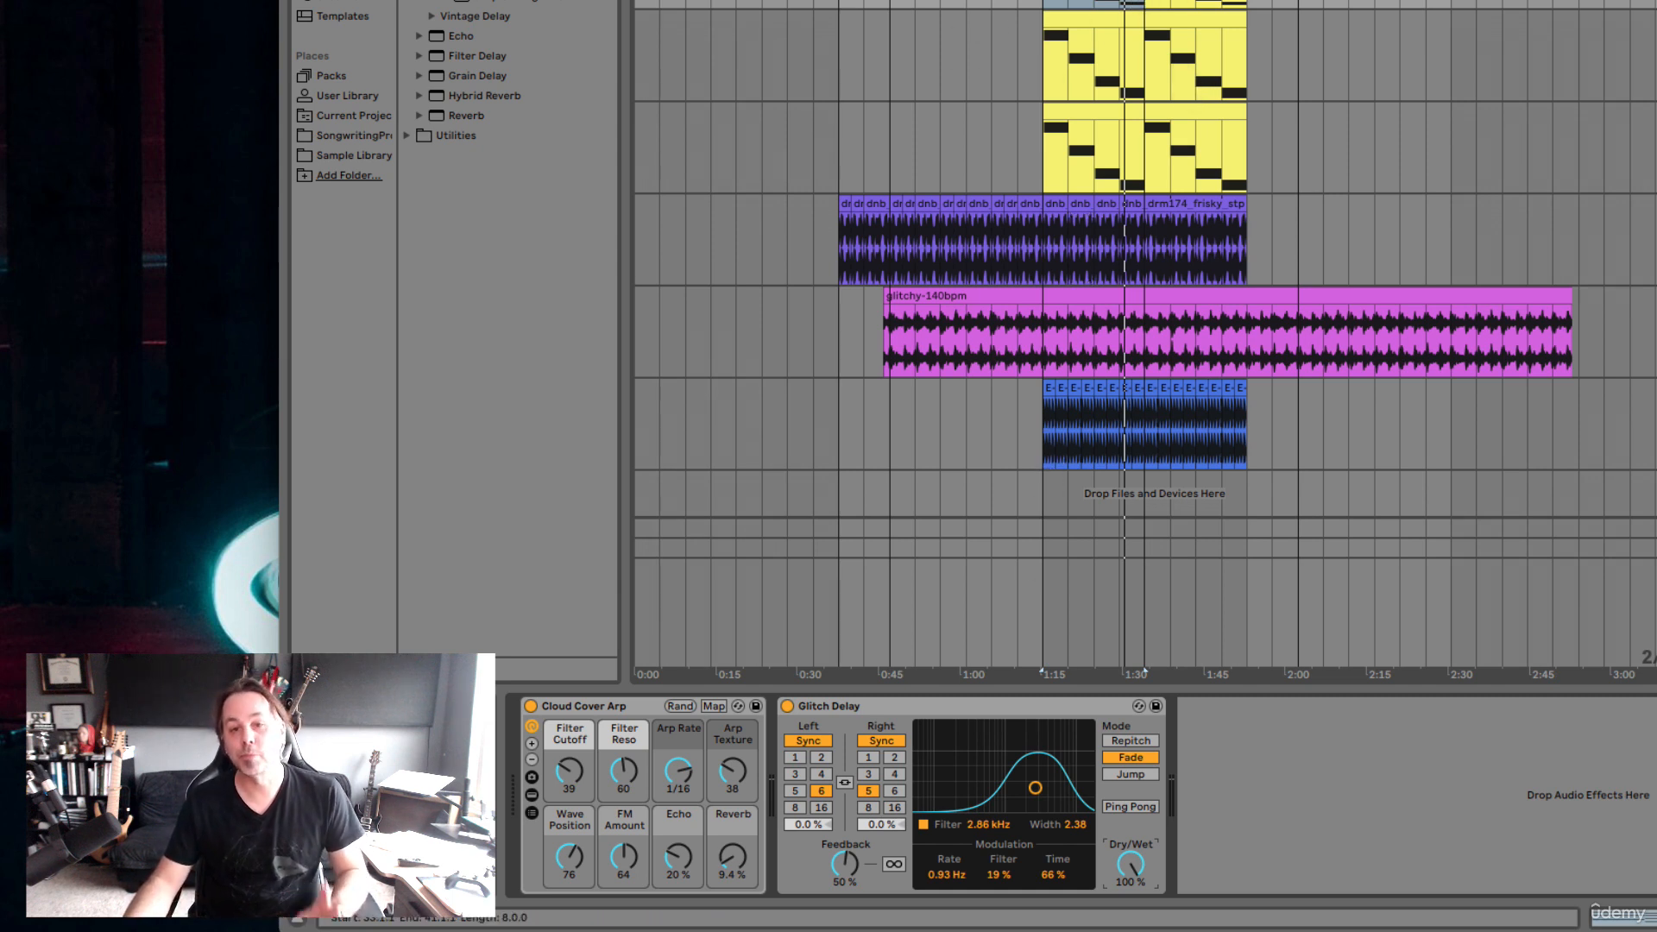
click(1030, 703)
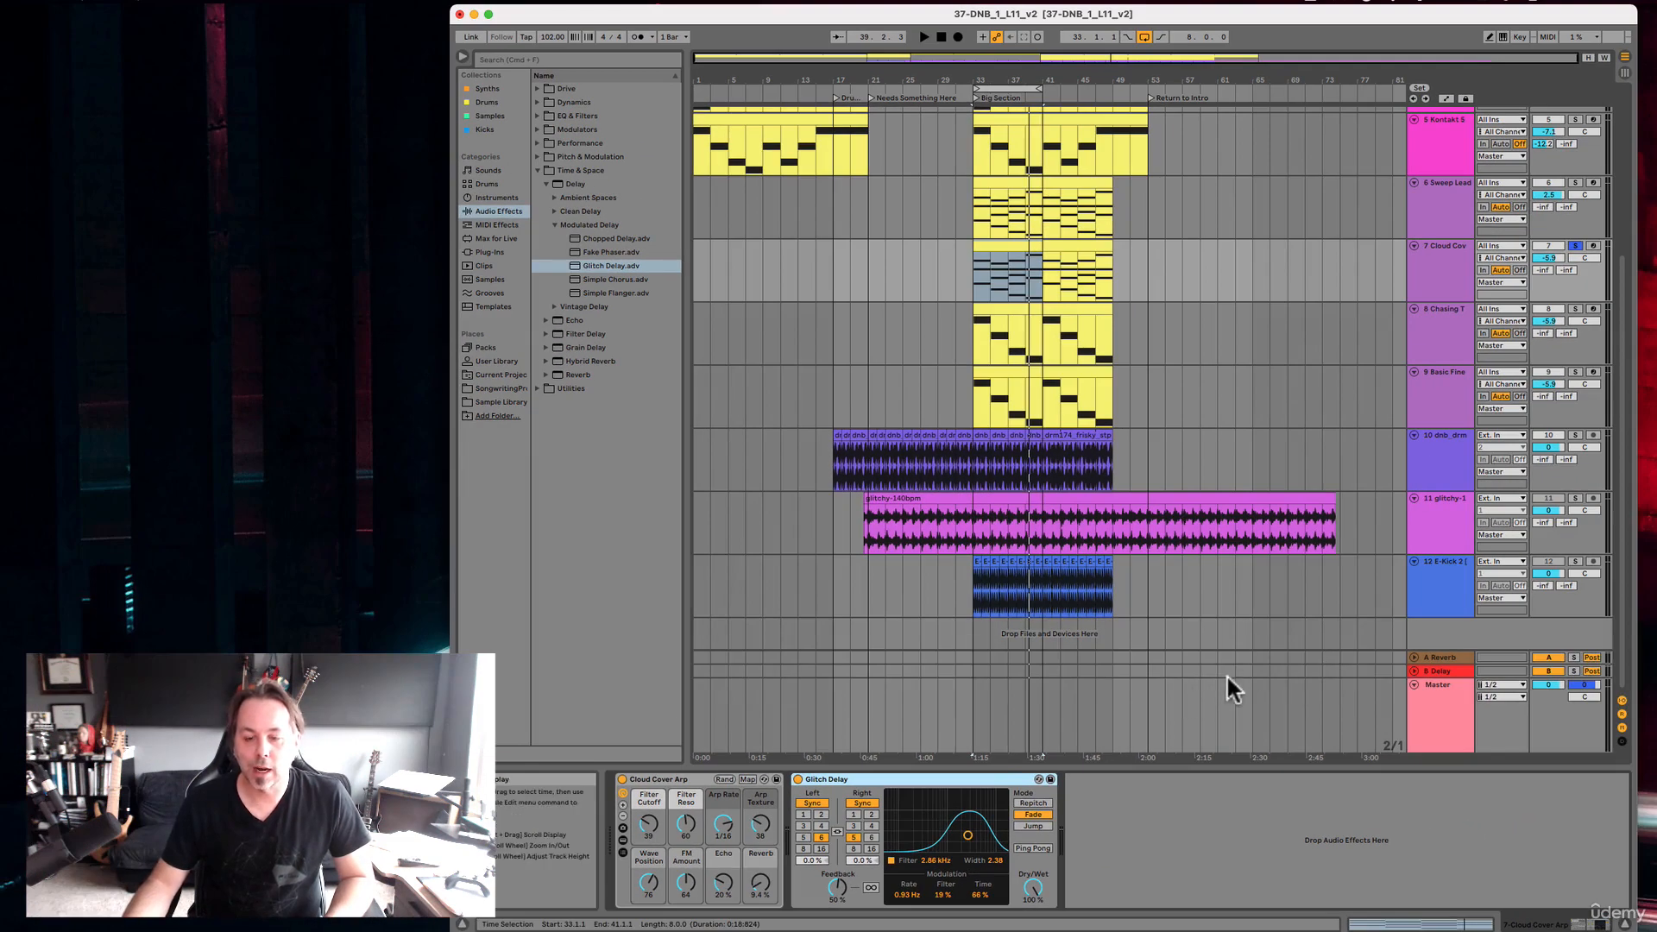
Delete the existing Delay device from return track B.
click(1437, 670)
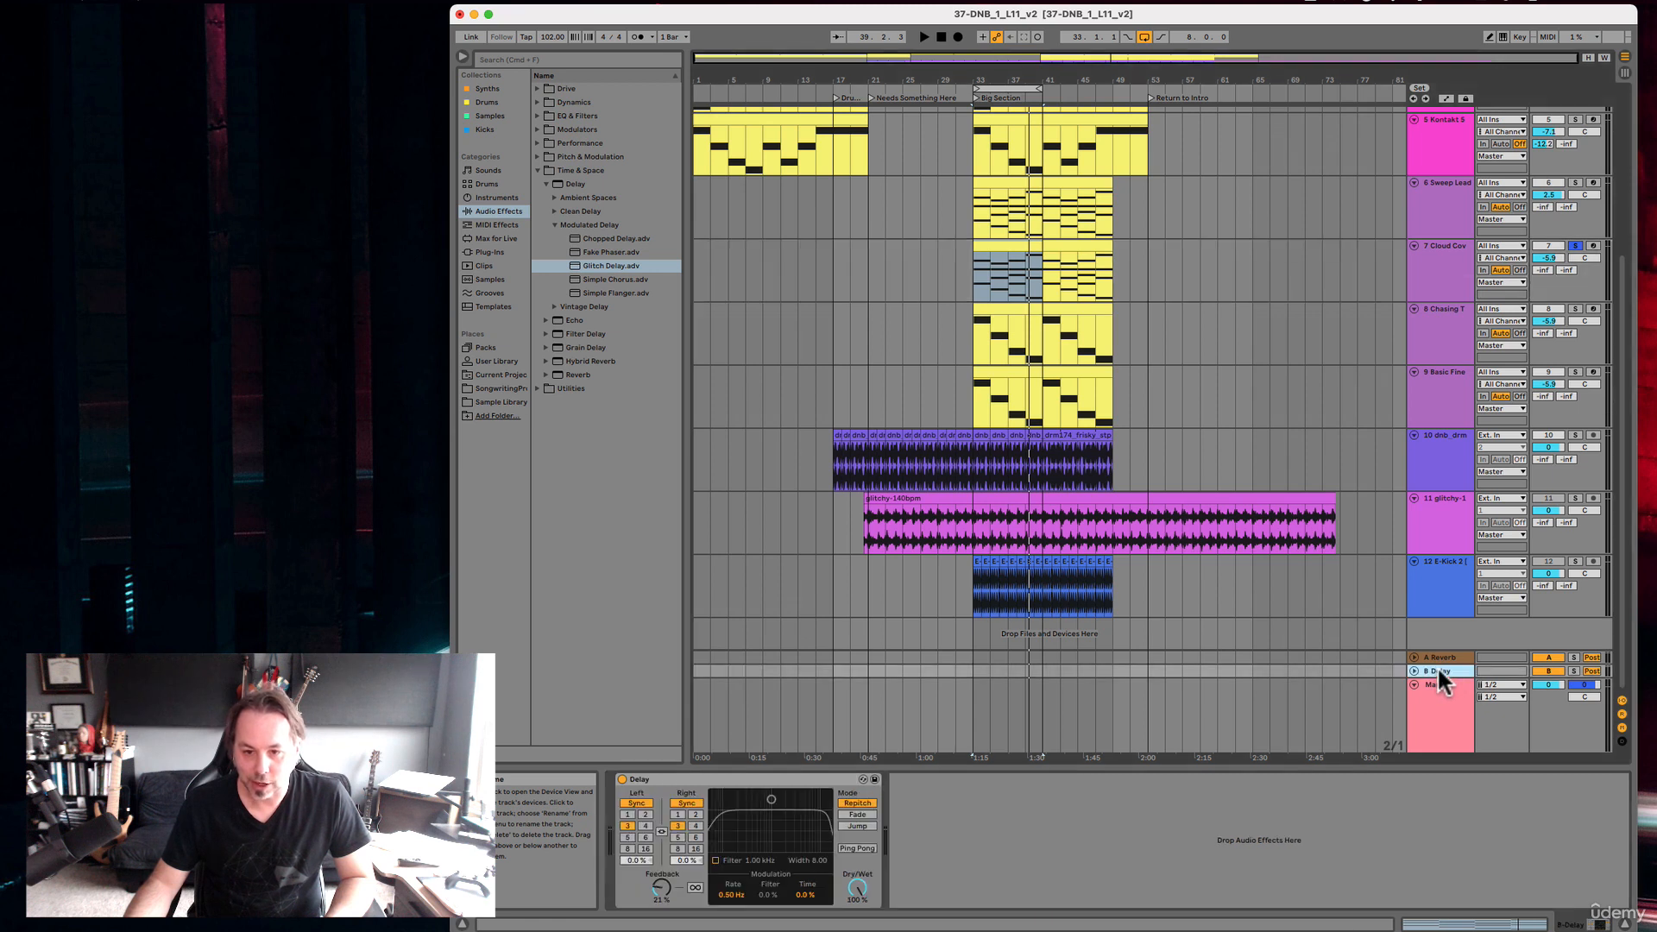
click(773, 781)
key(Delete)
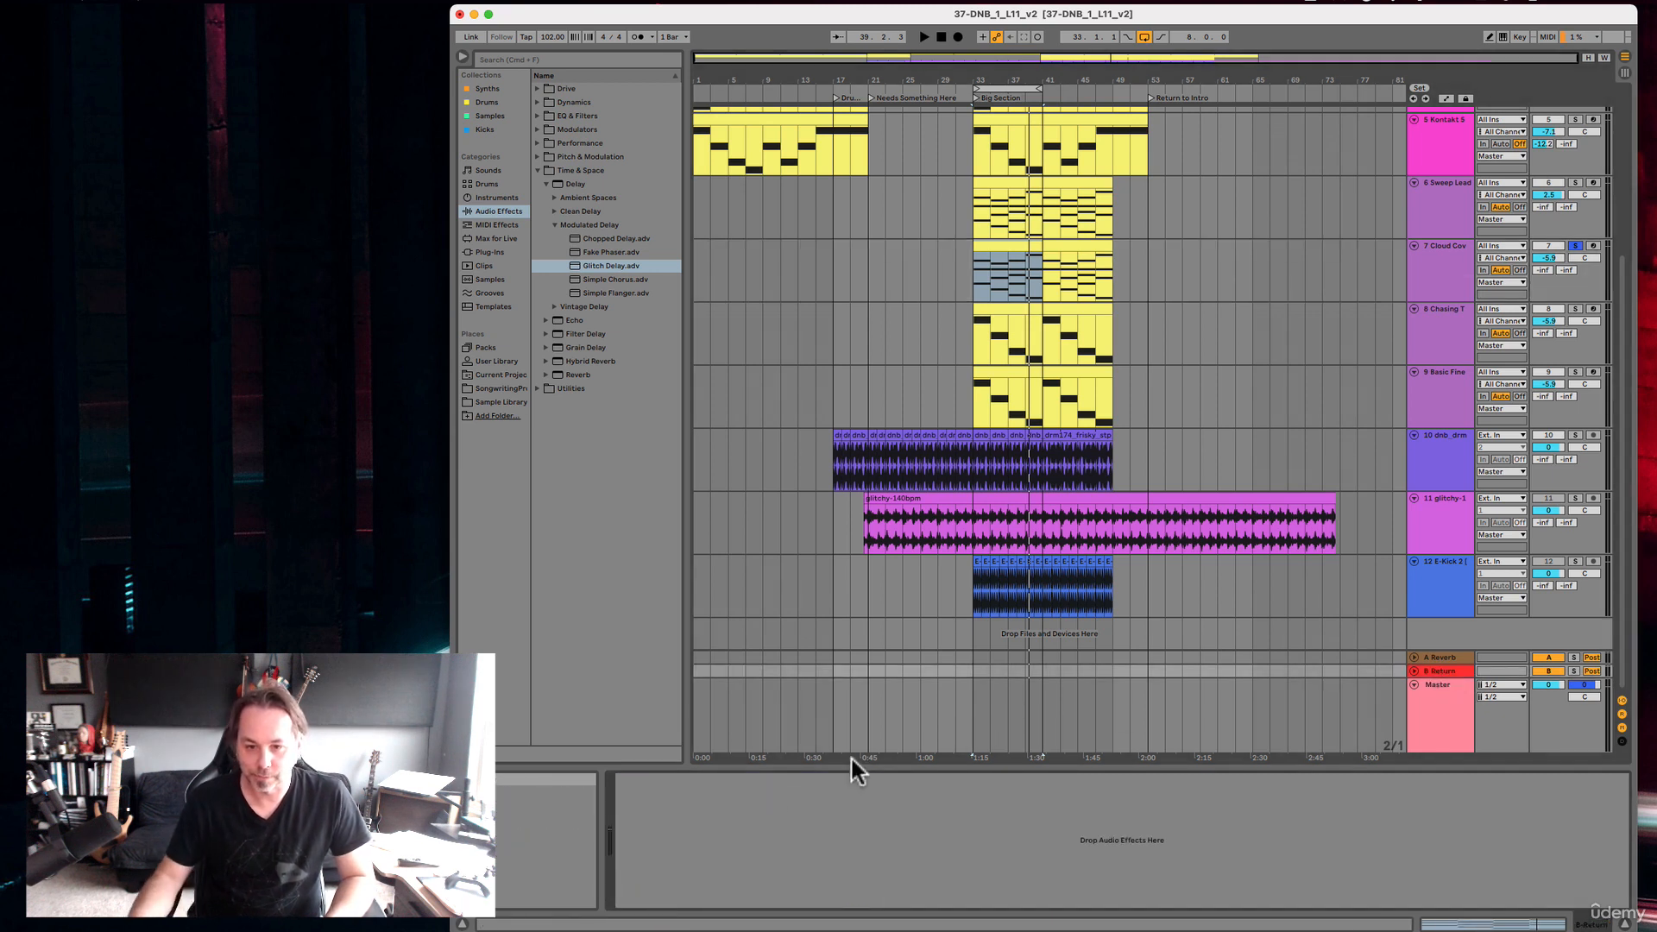
Rename return track B as DELAY.
click(1437, 669)
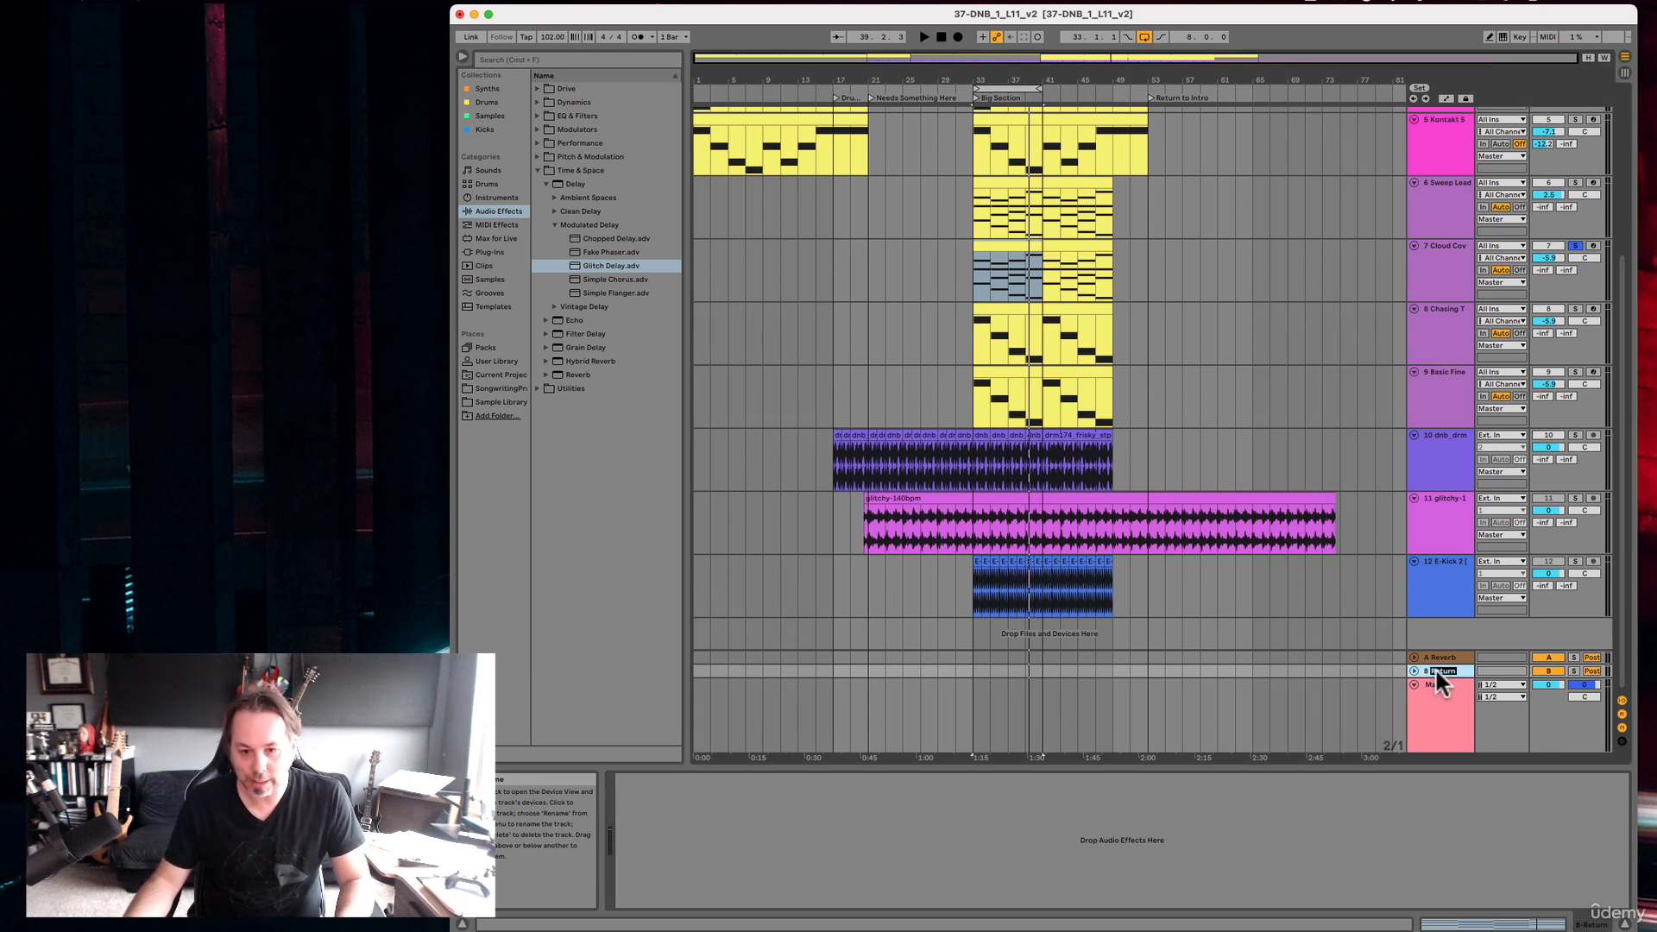
key(super+r)
text(DELAY)
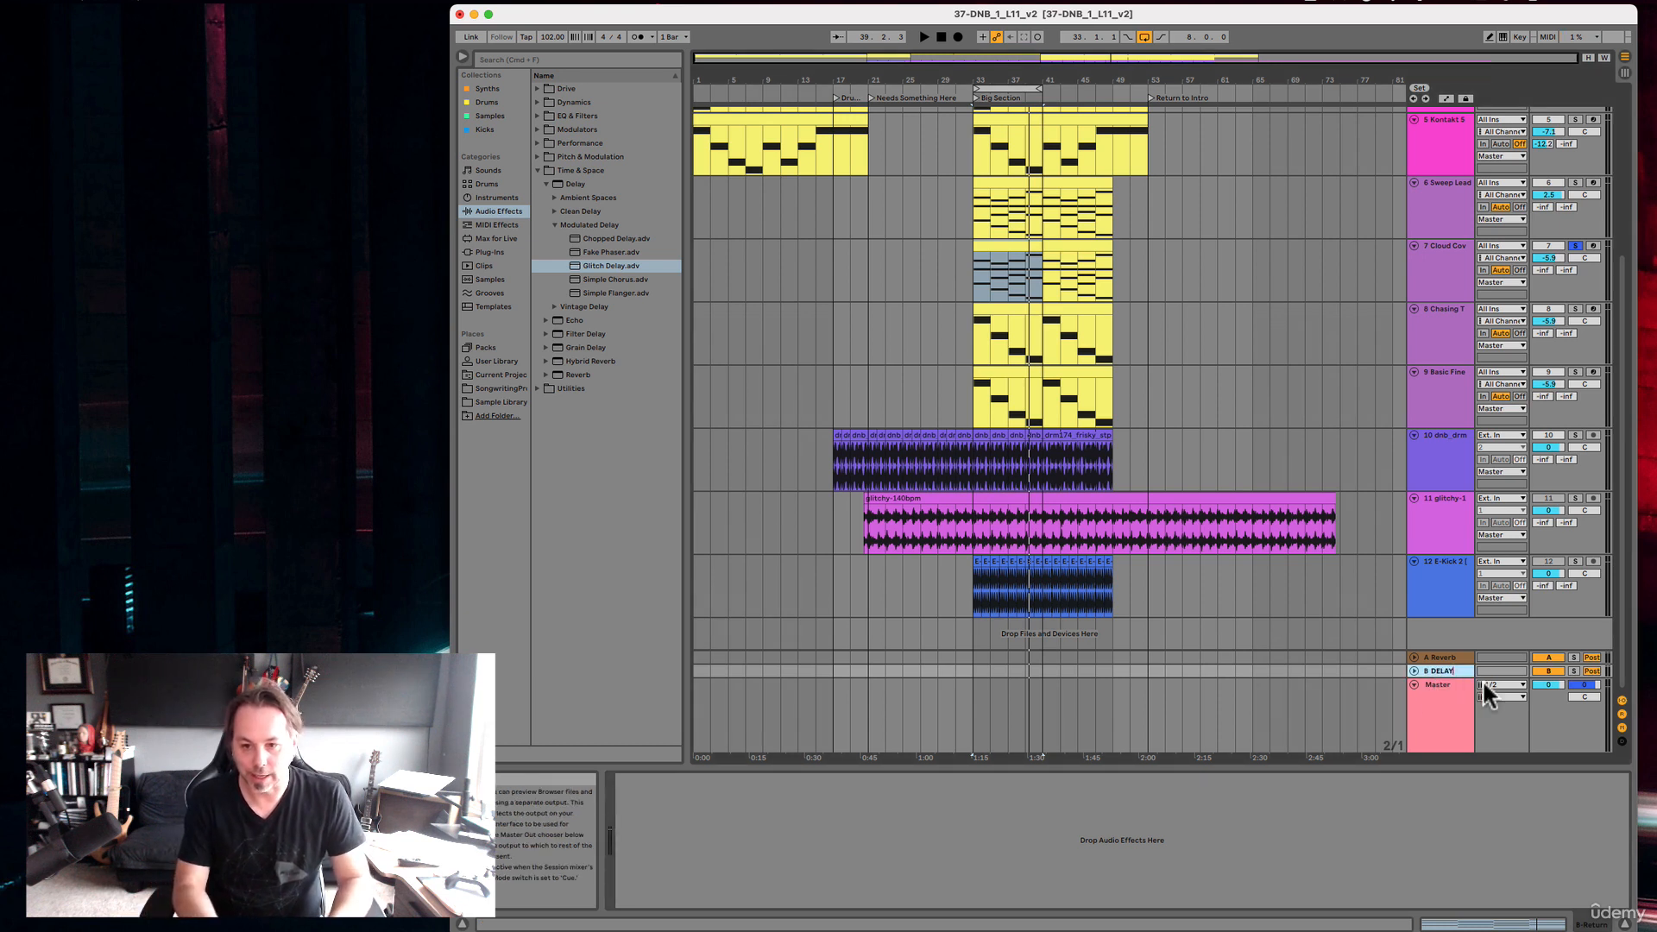
key(Return)
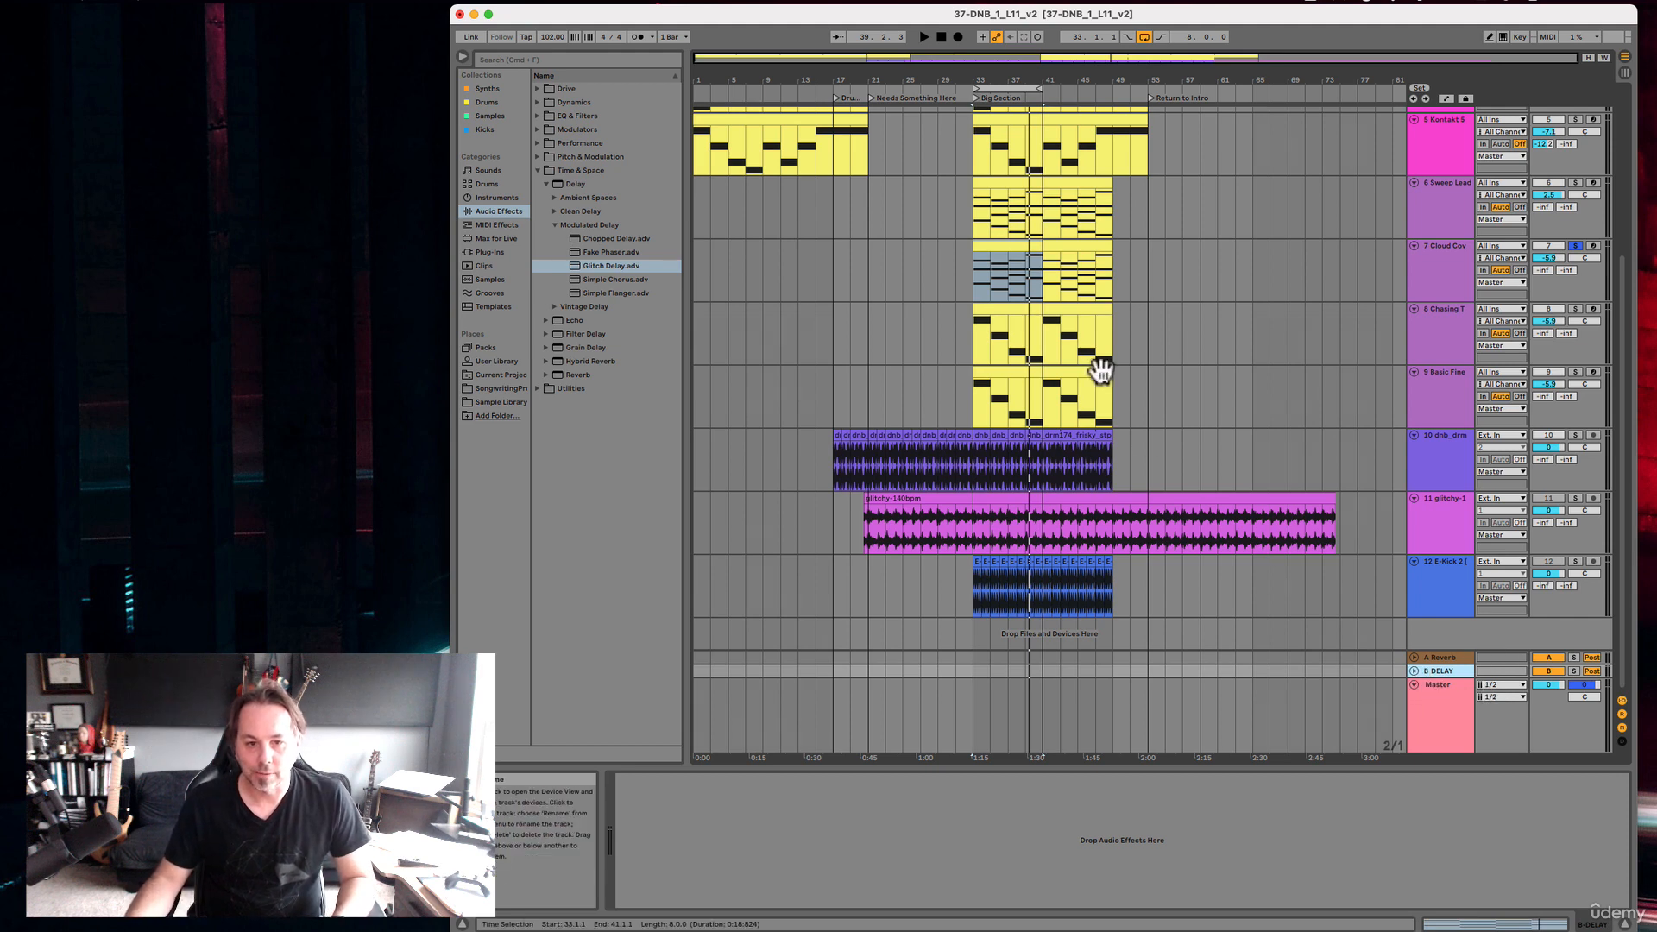
Move the Glitch Delay from the Cloud Cov track to the B DELAY return track.
click(1023, 250)
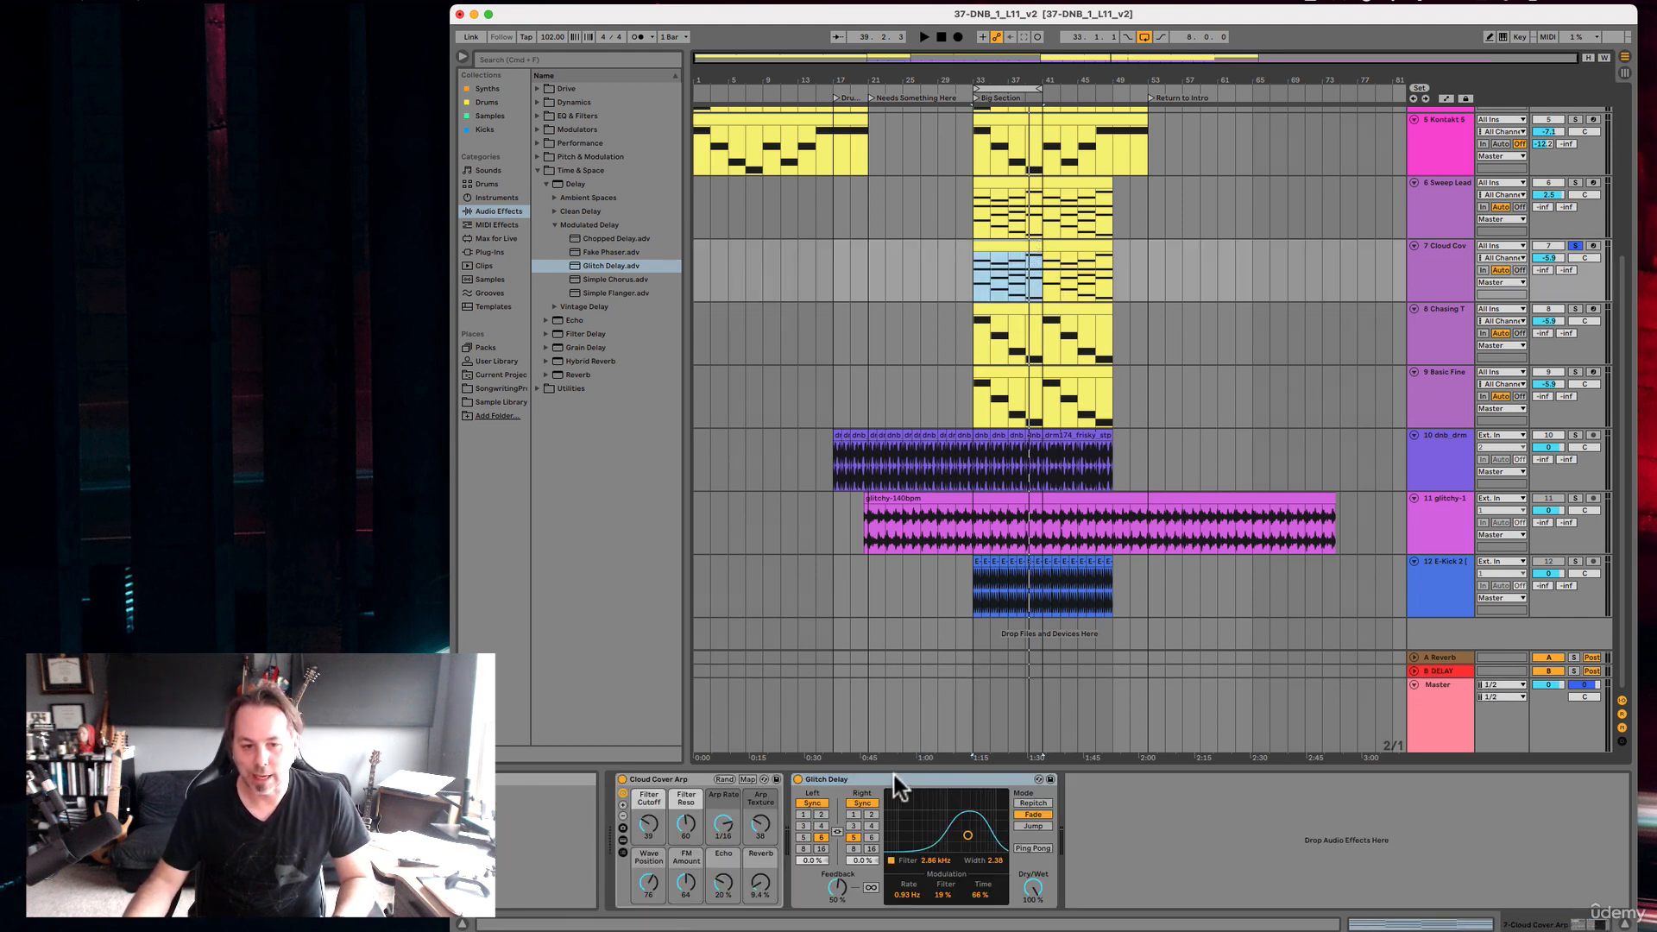
drag(887, 777, 1443, 678)
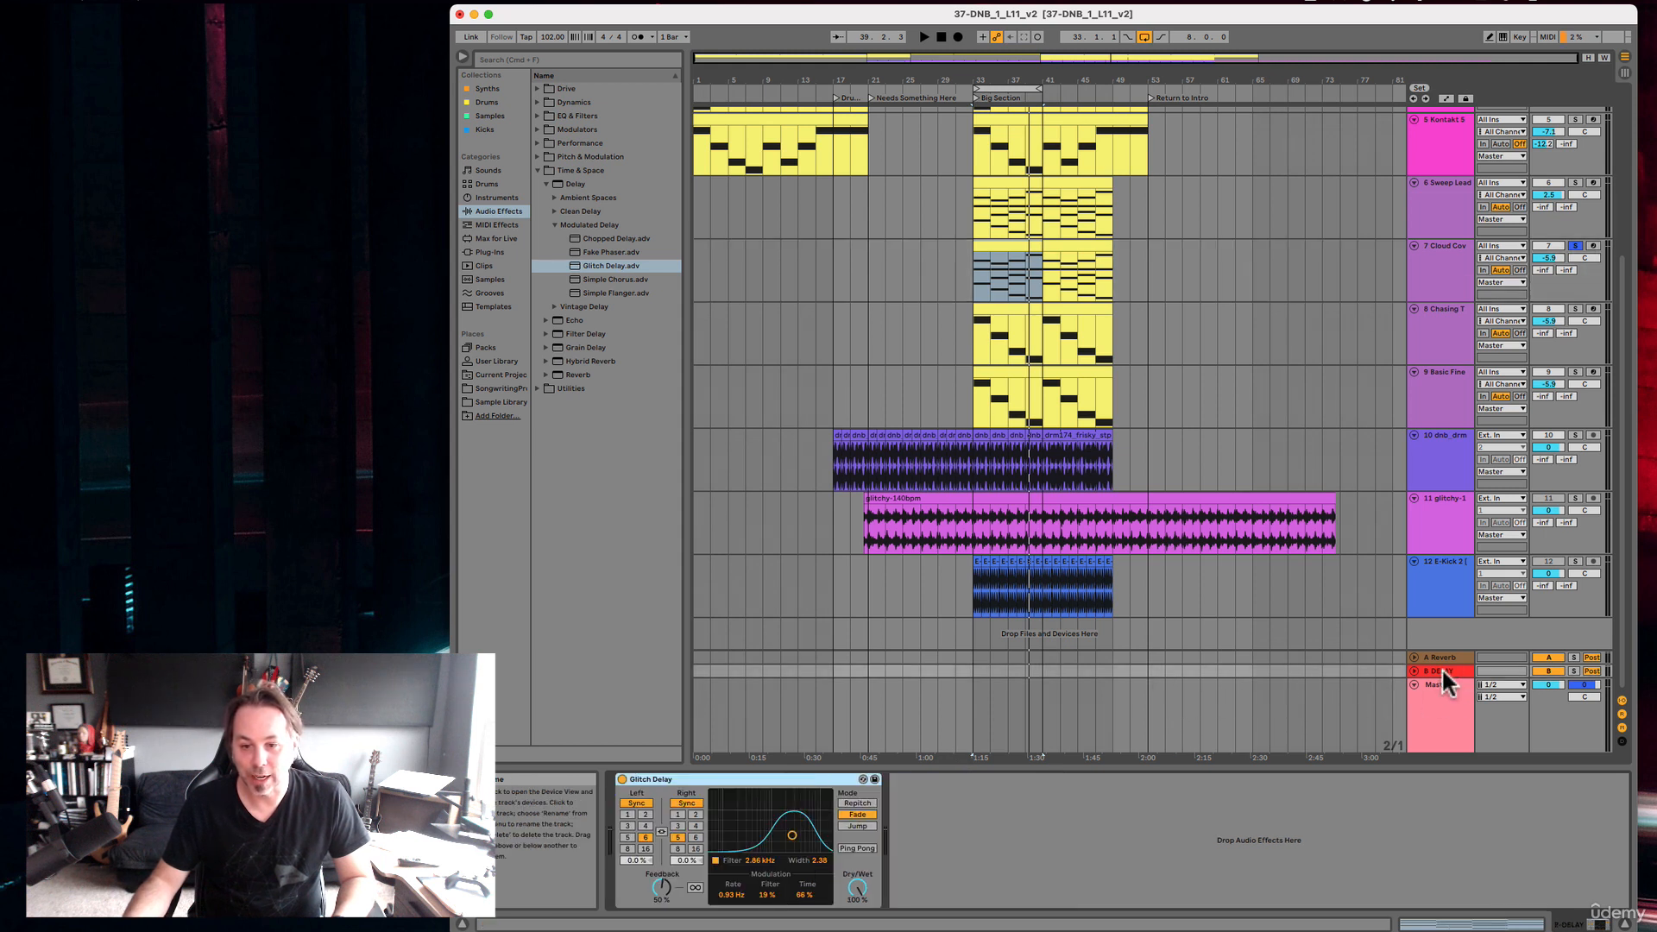
click(1441, 668)
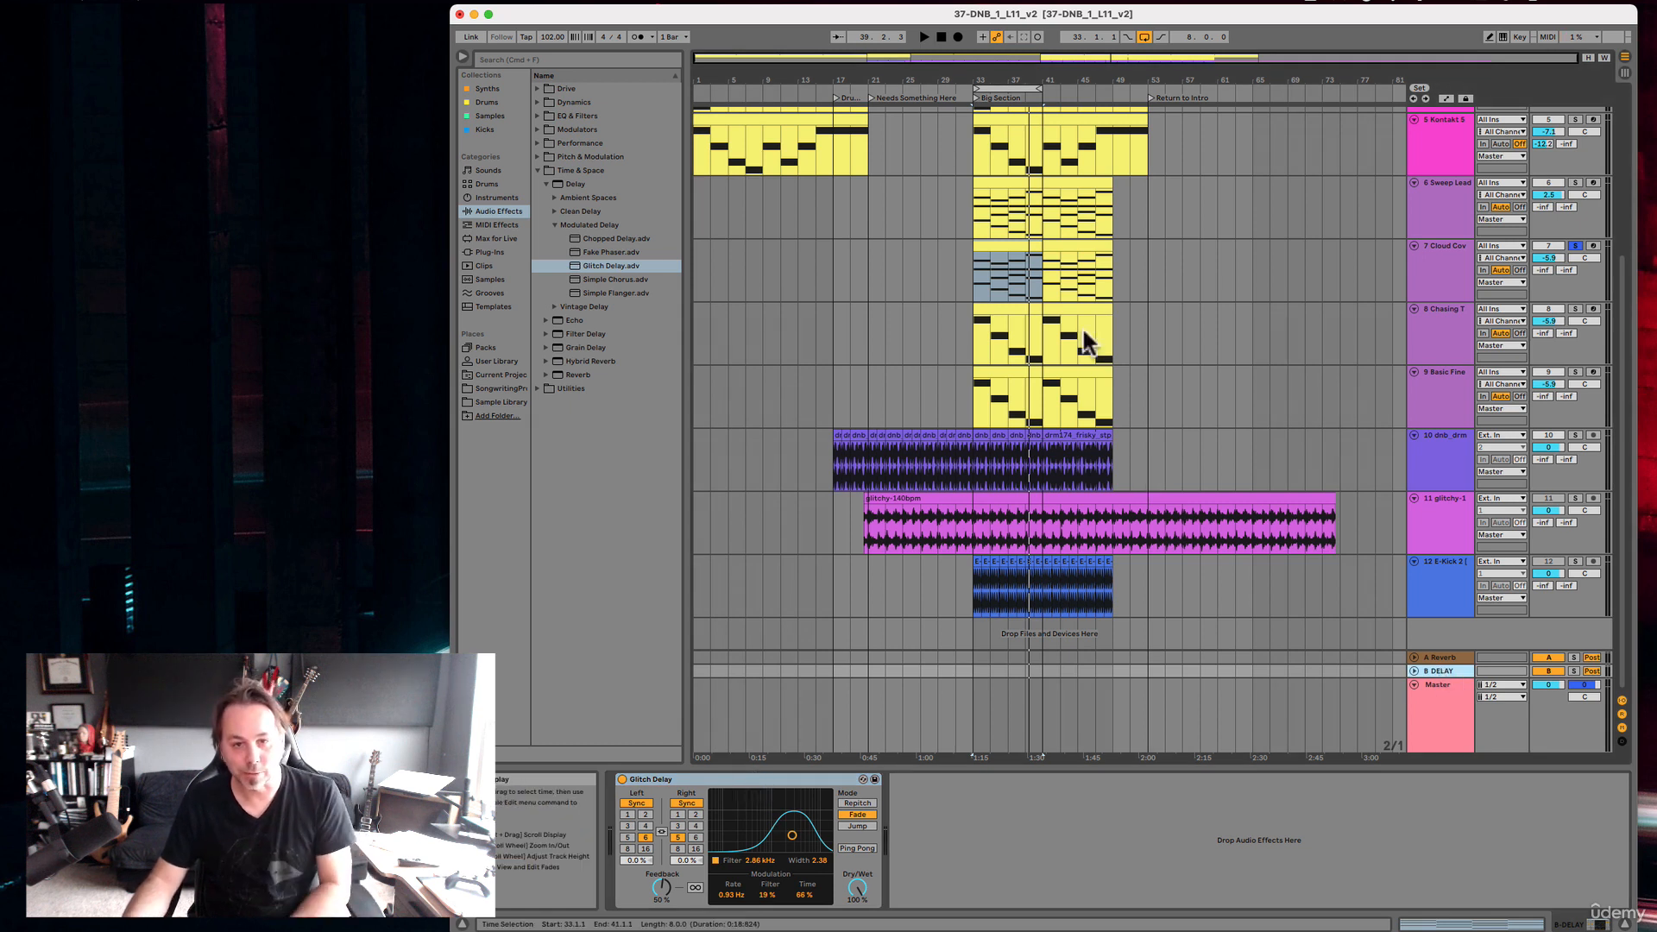
Play the second Cloud Cov clip without the delay and inspect the Glitch Delay on the DELAY return track.
click(1061, 250)
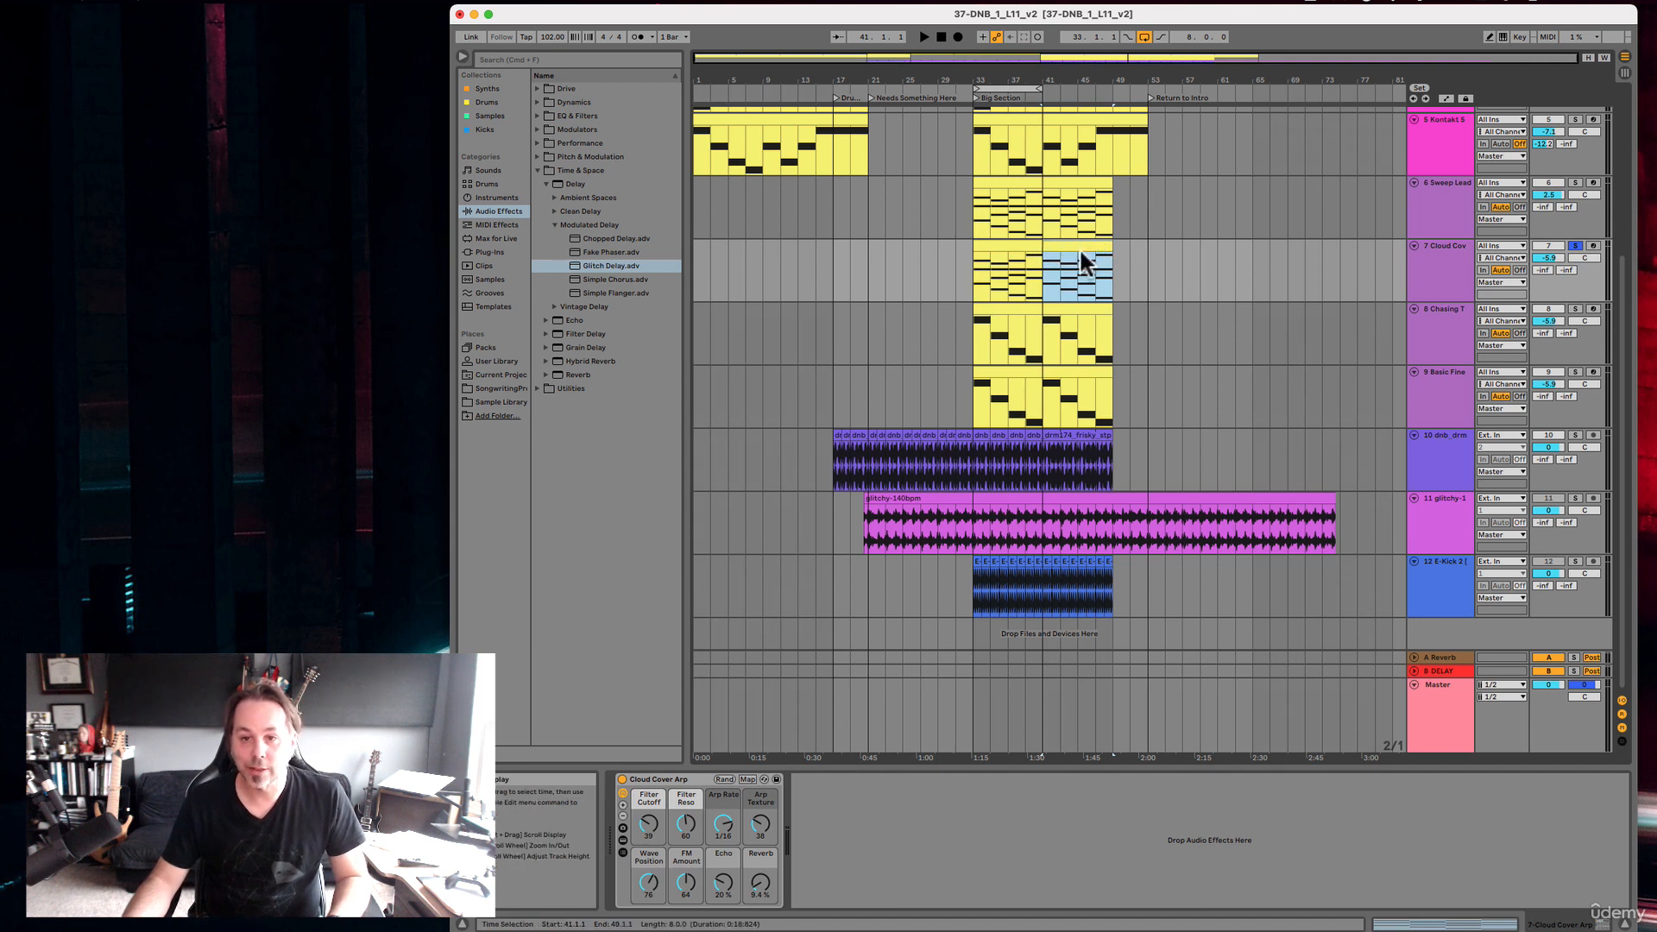
key(space)
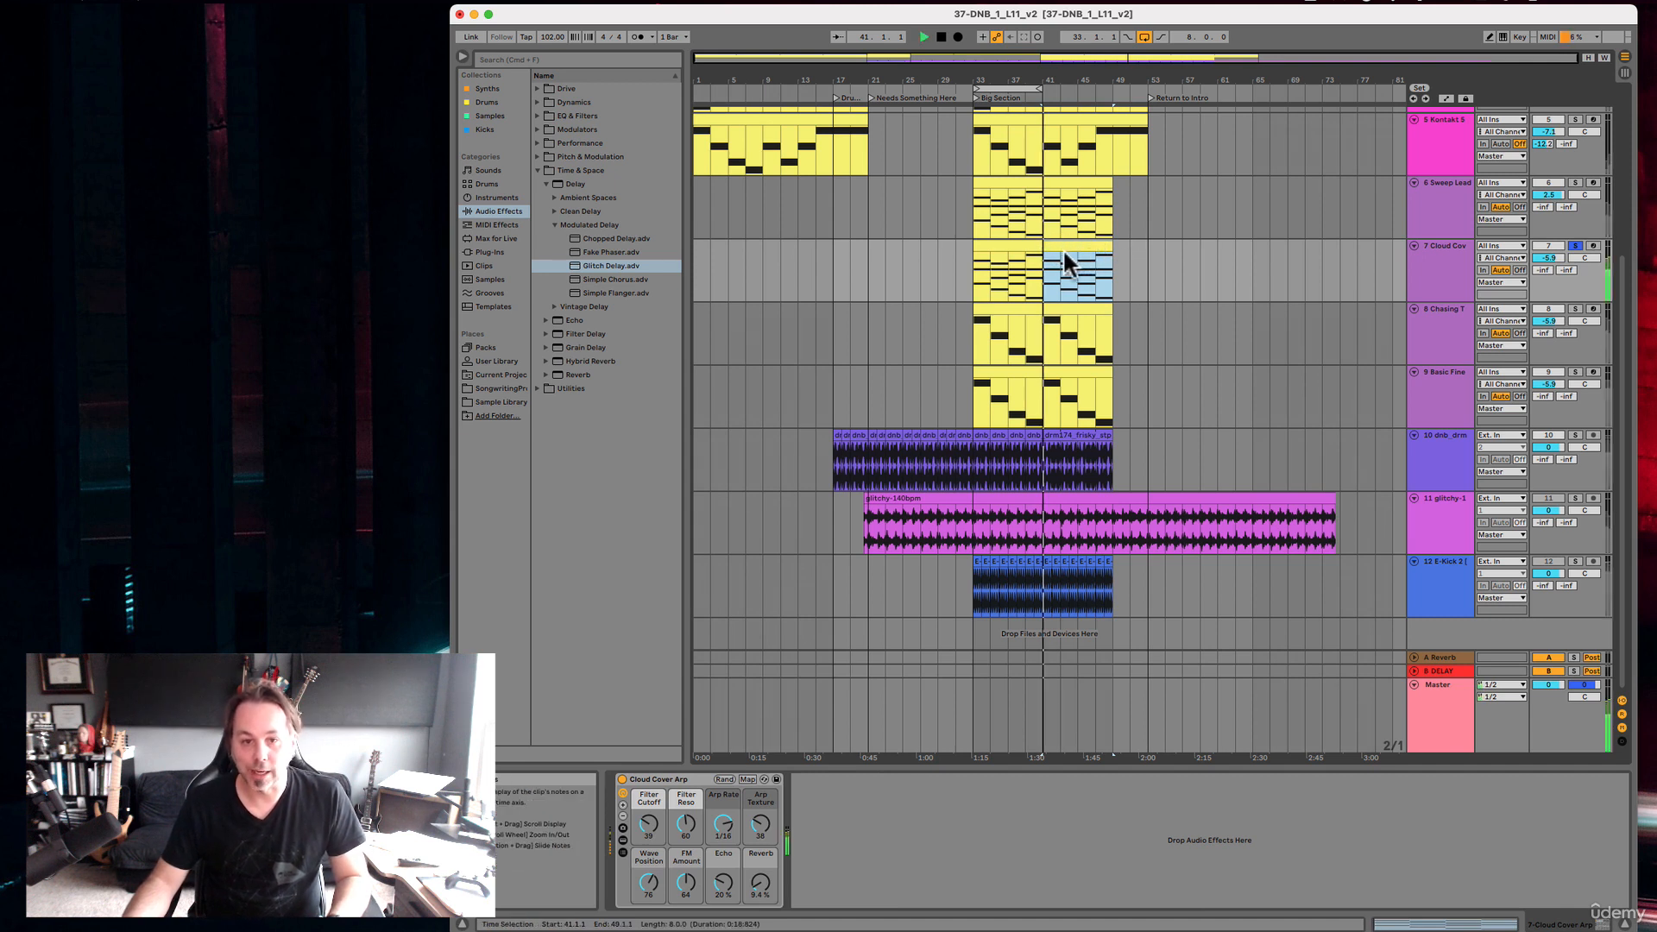
click(1438, 669)
key(space)
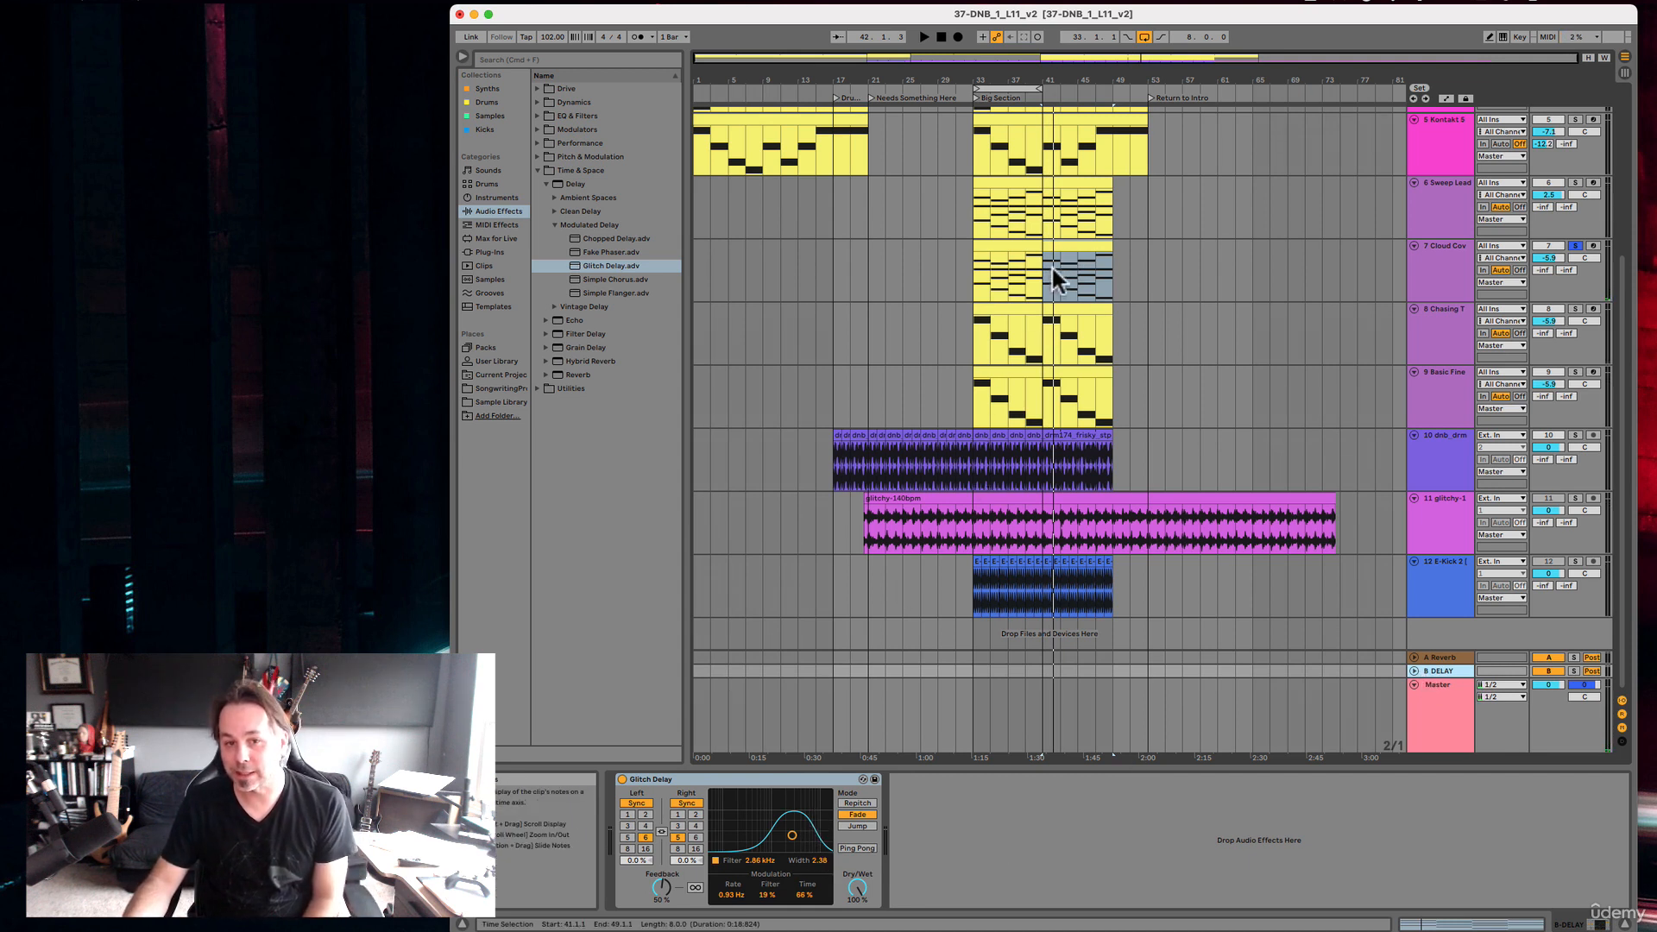
Set the Cloud Cov track's send B to 0 dB and play the section through the delay.
click(1542, 270)
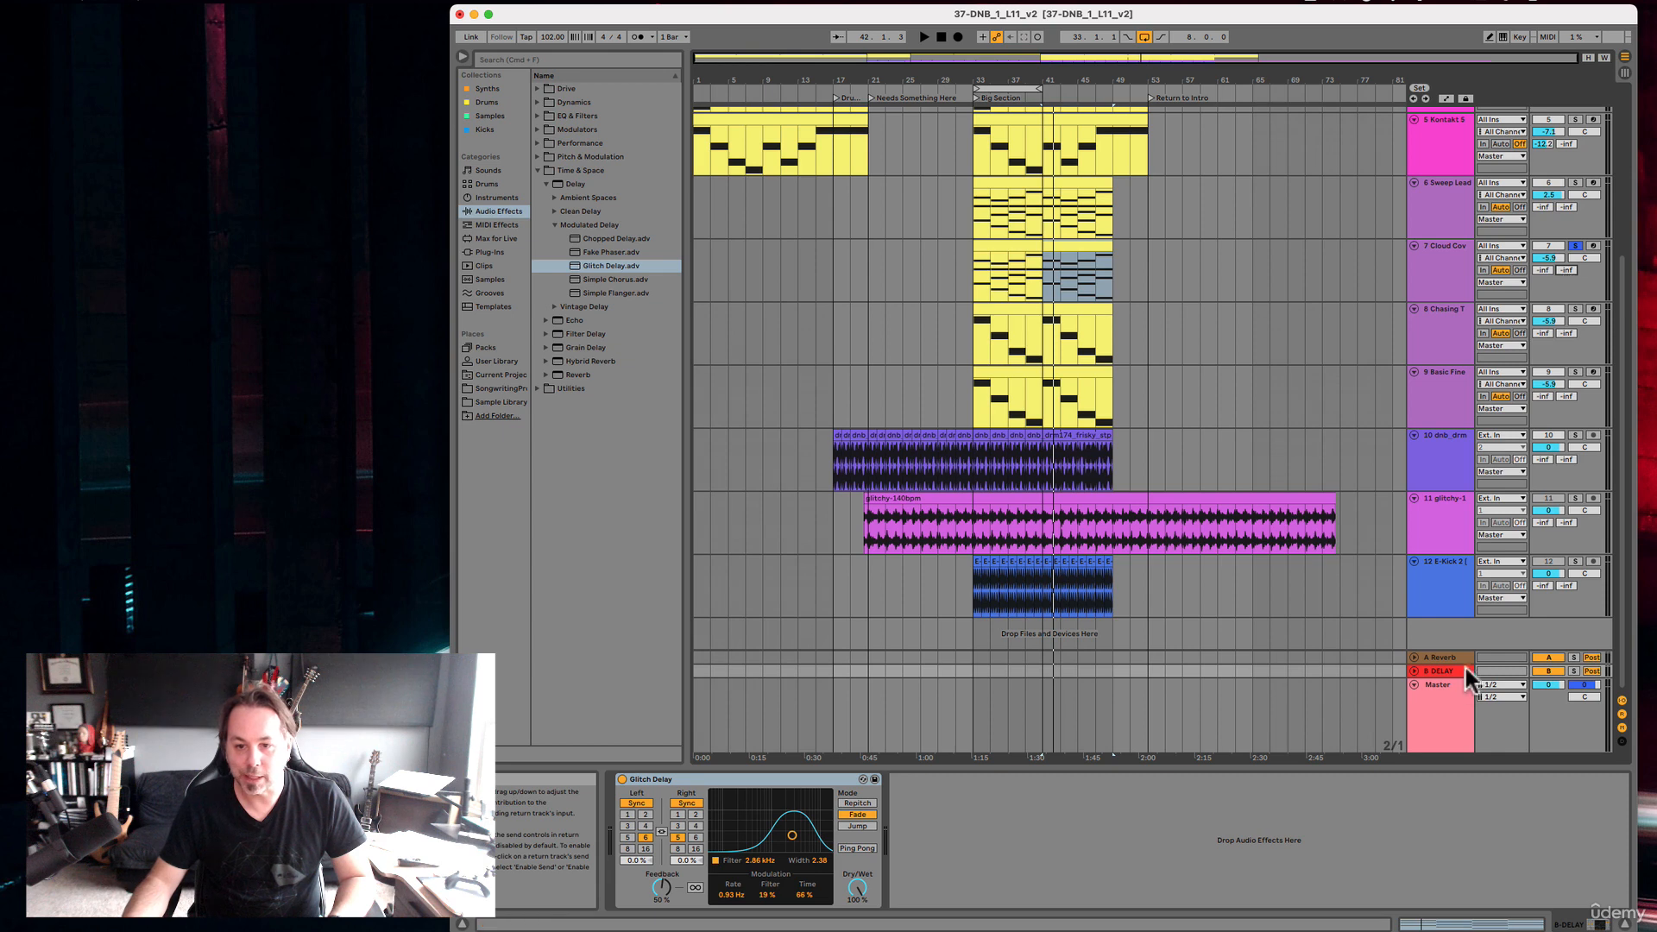
drag(1577, 278, 1577, 247)
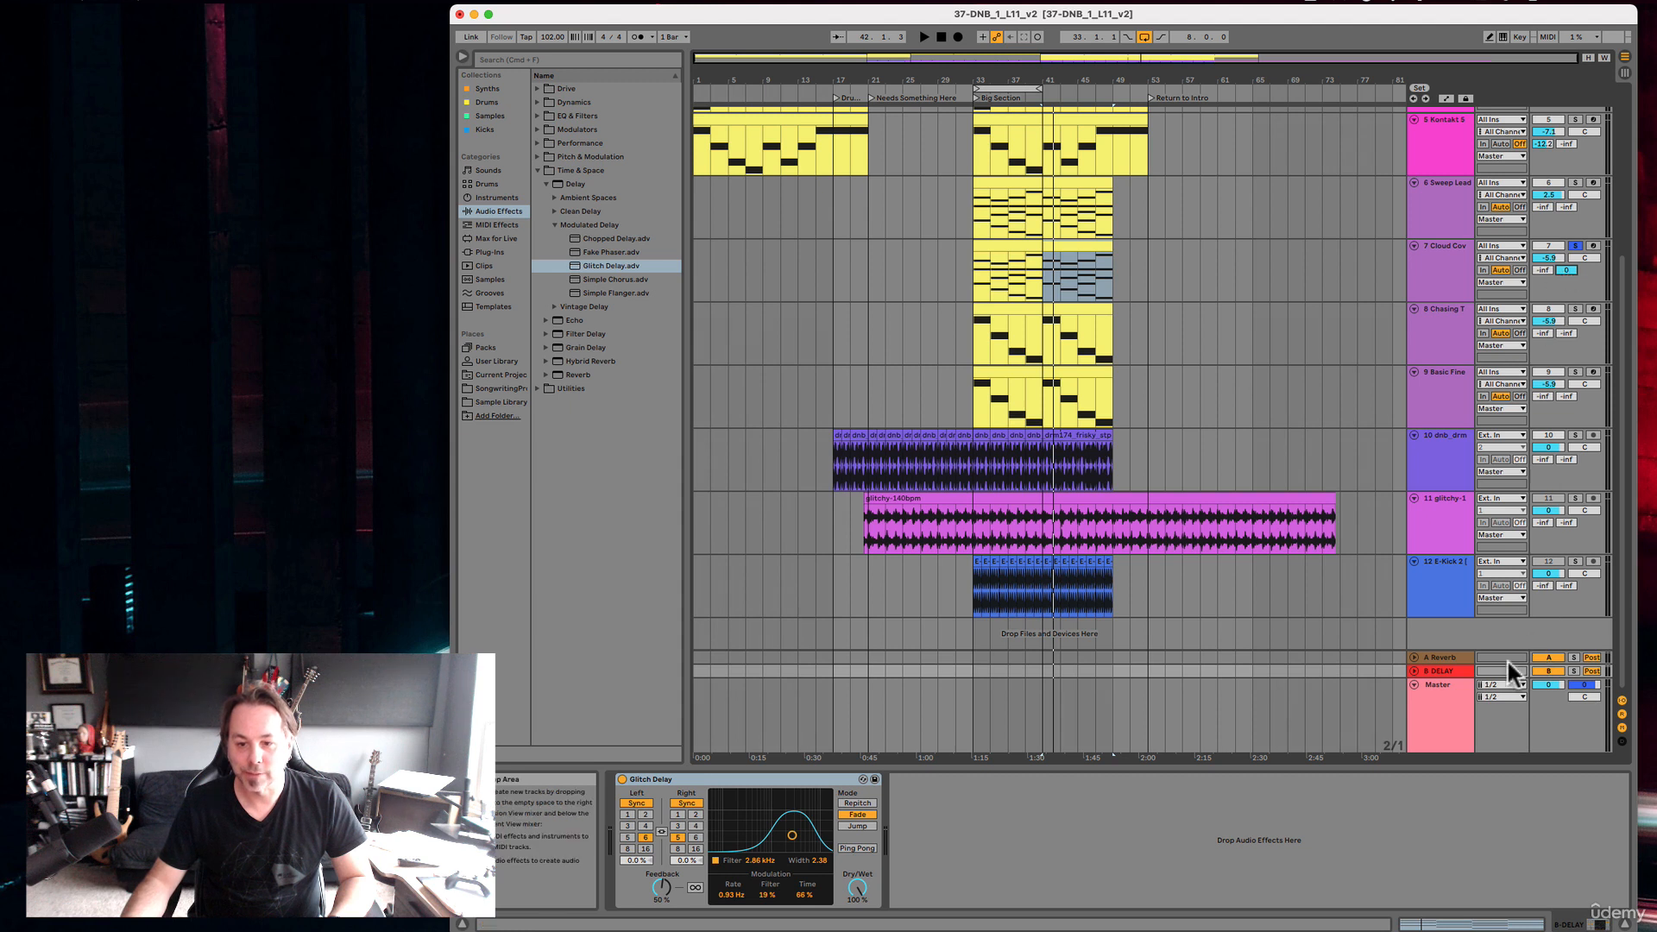
key(space)
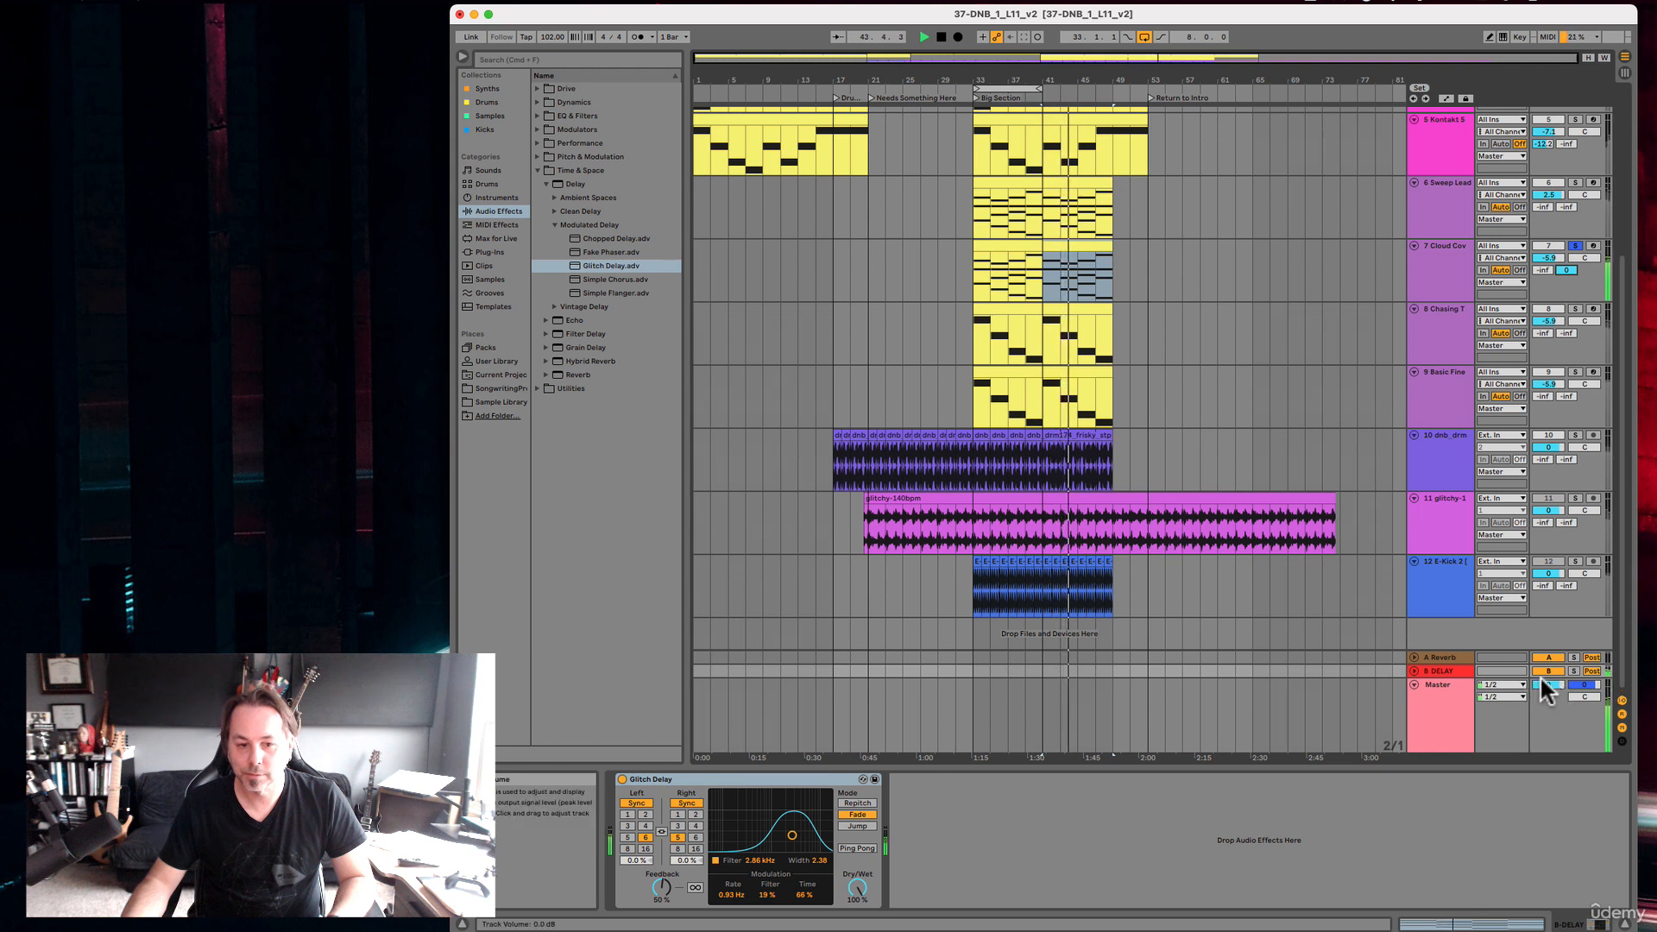
Unfold the DELAY return track and set its volume to -4.4 dB while listening to the playback.
click(1414, 670)
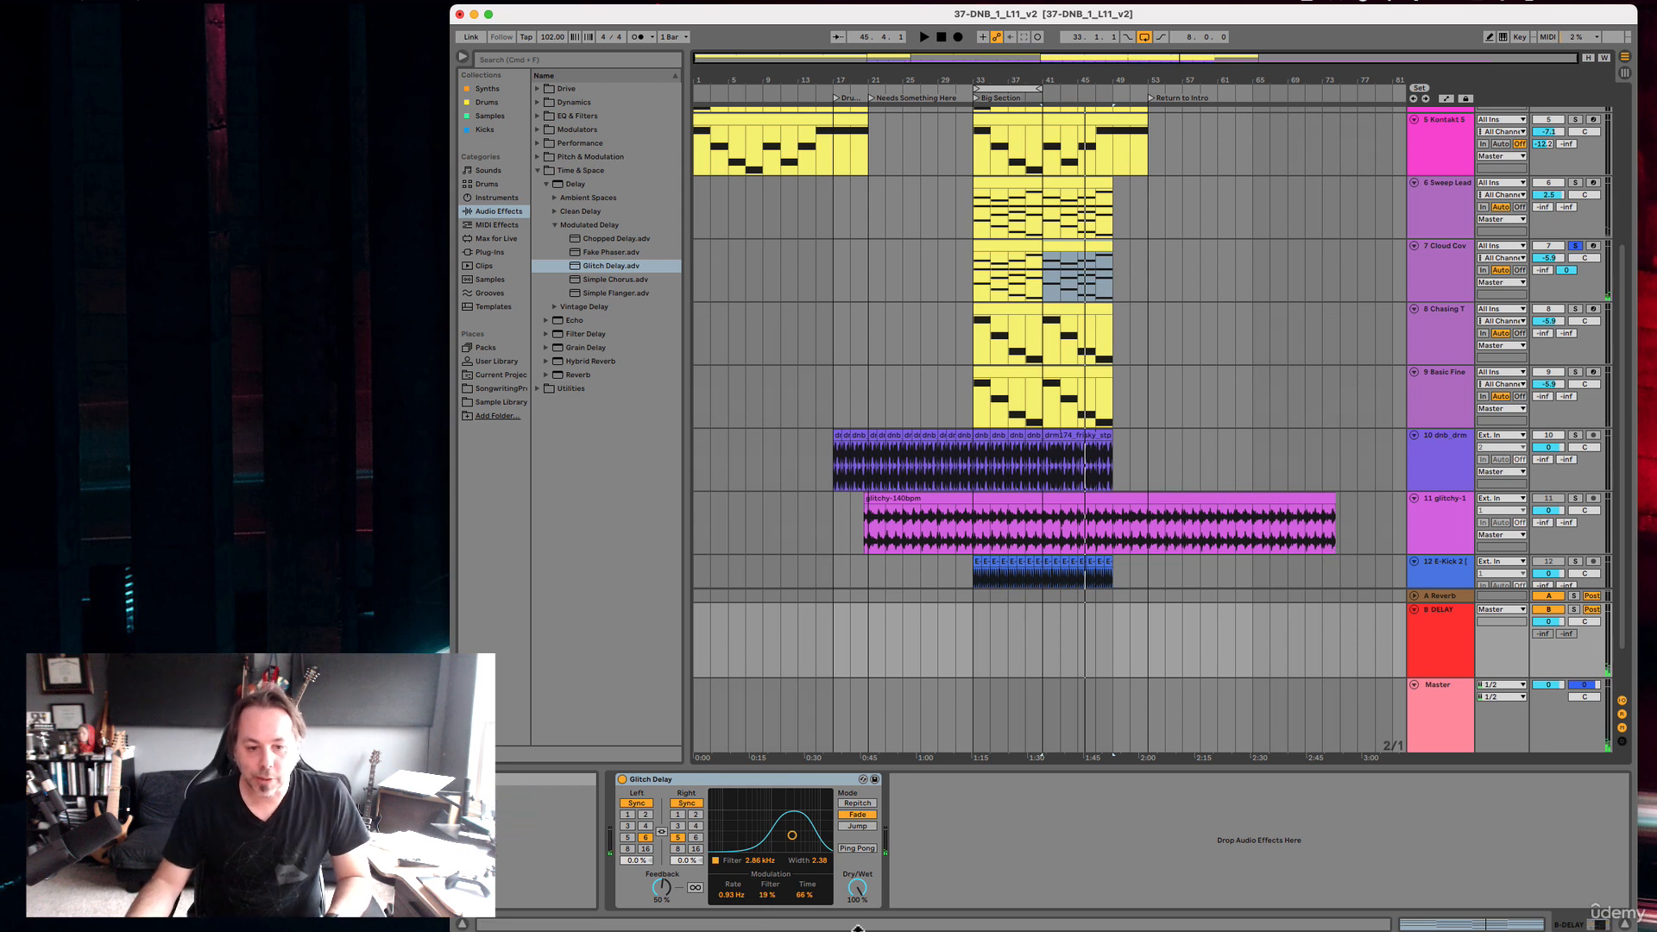
click(857, 889)
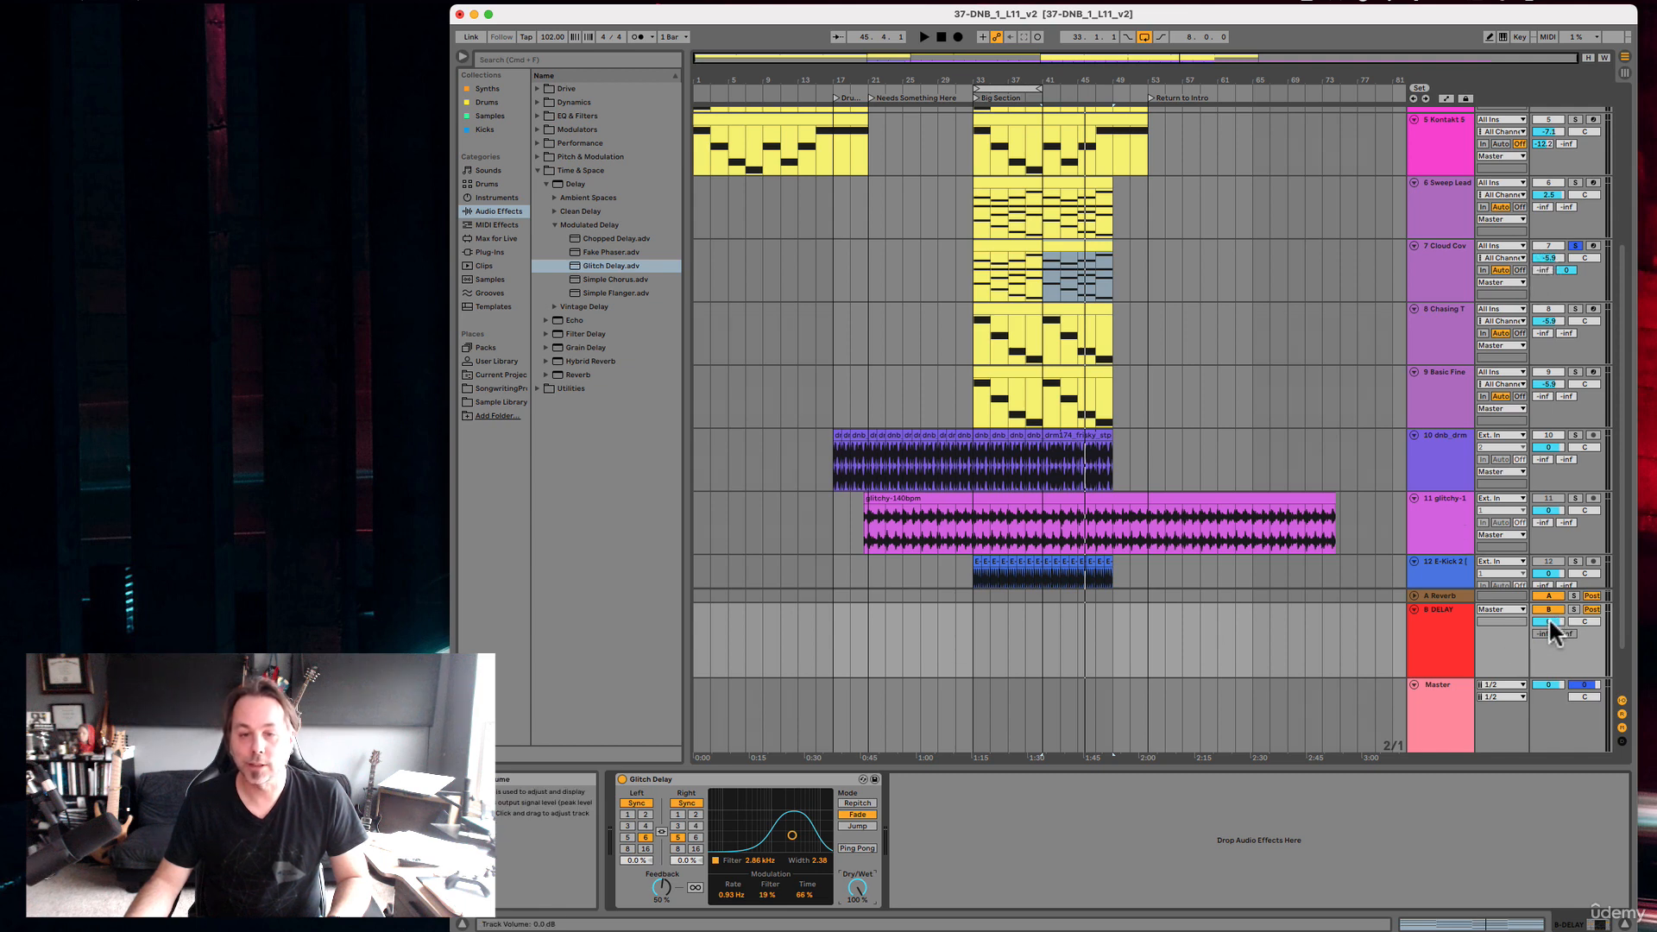
click(1550, 620)
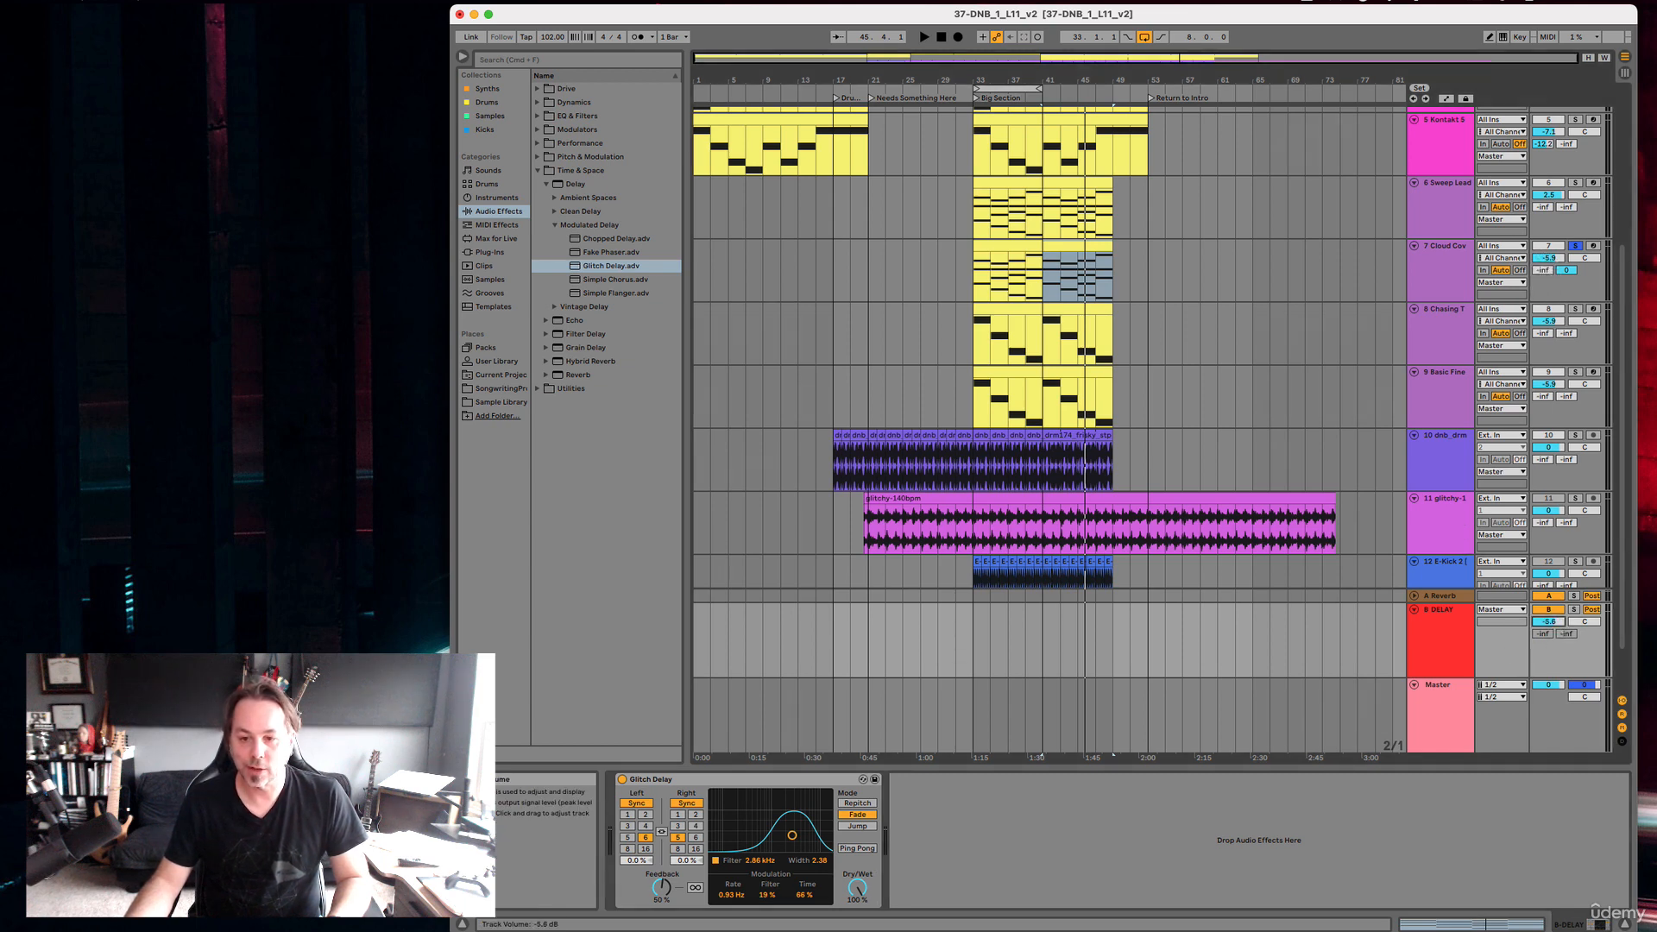
drag(1550, 620, 1550, 625)
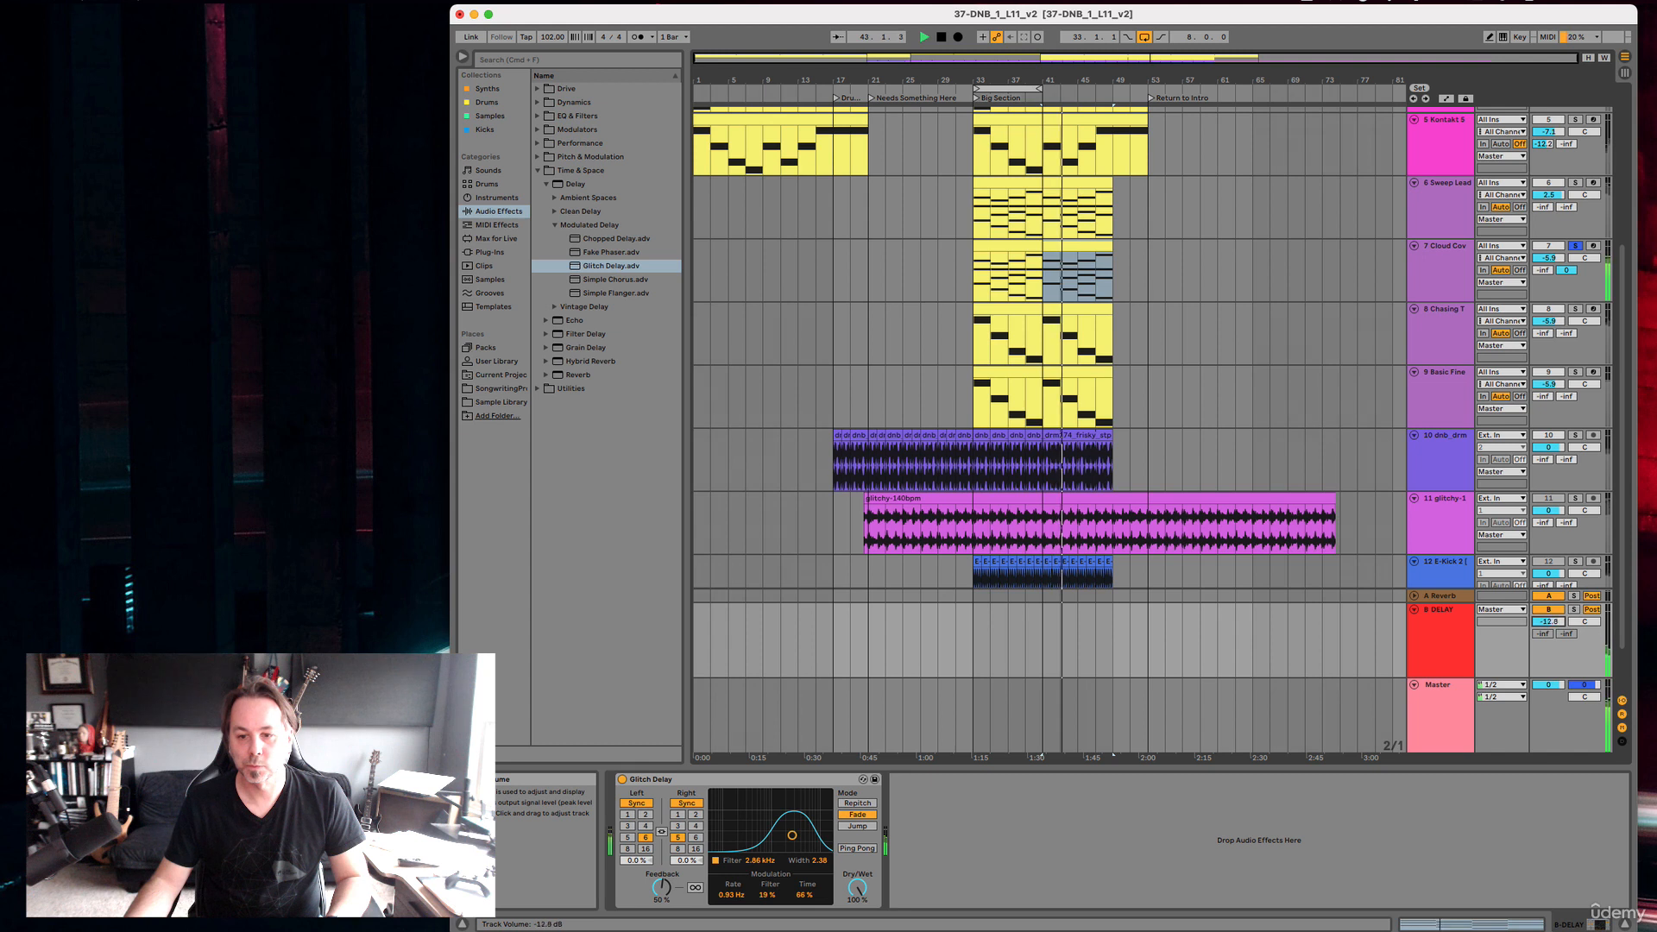
drag(1550, 621, 1548, 618)
key(space)
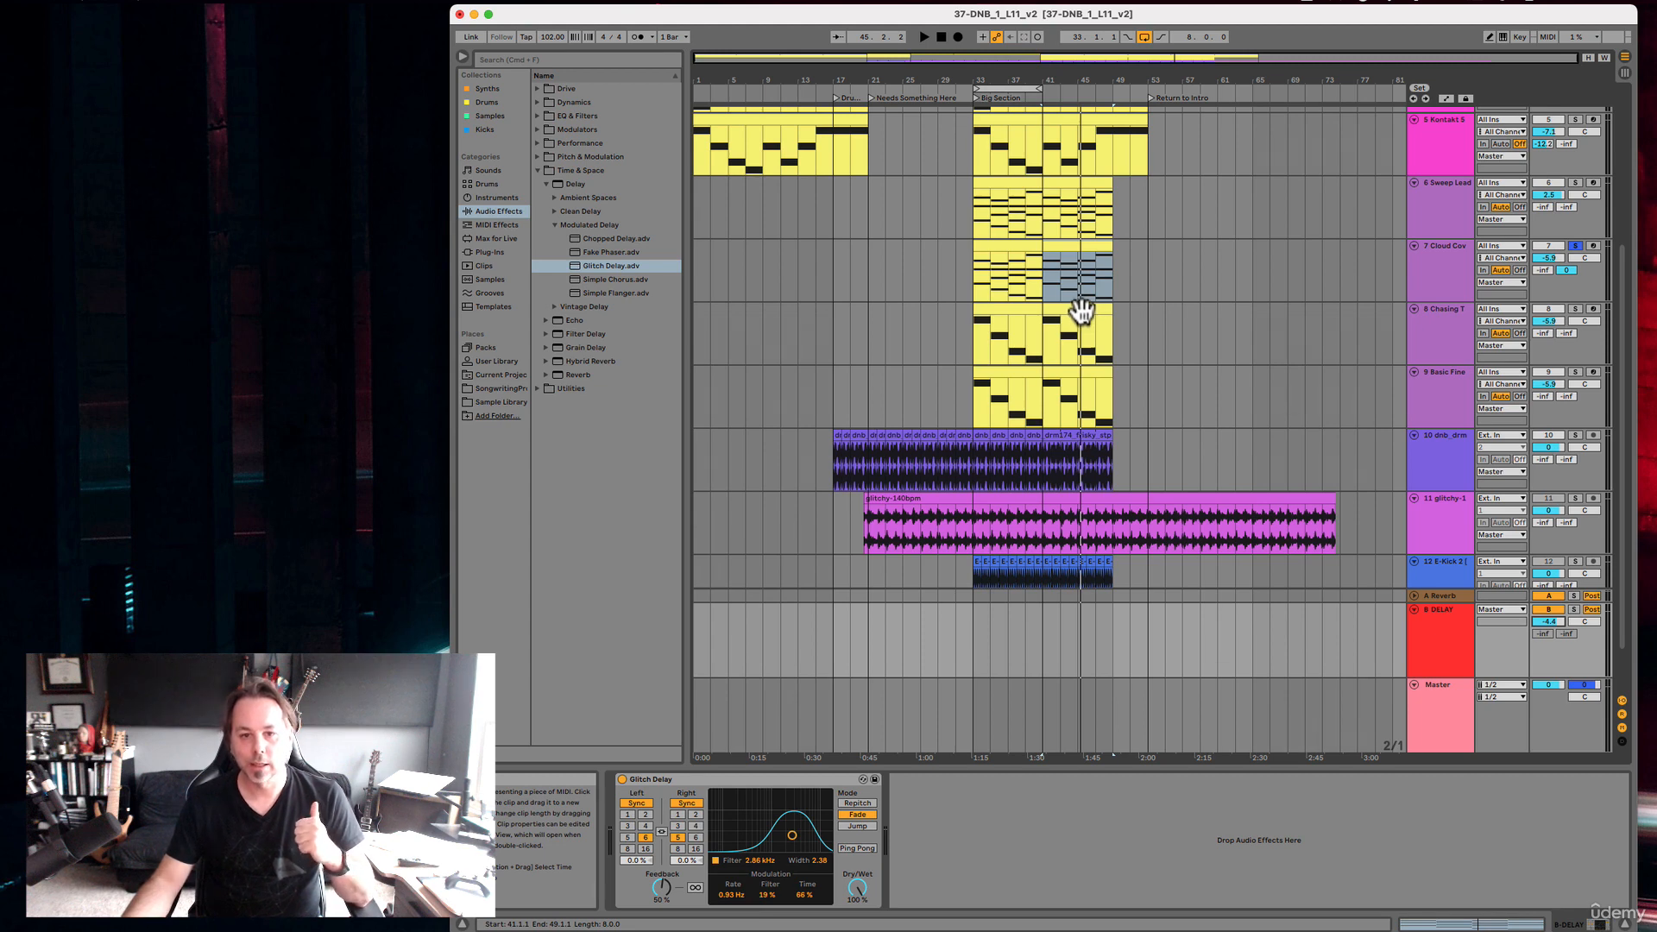
Raise send B on the dnb_drm drum track to feed it into the DELAY return.
click(1089, 435)
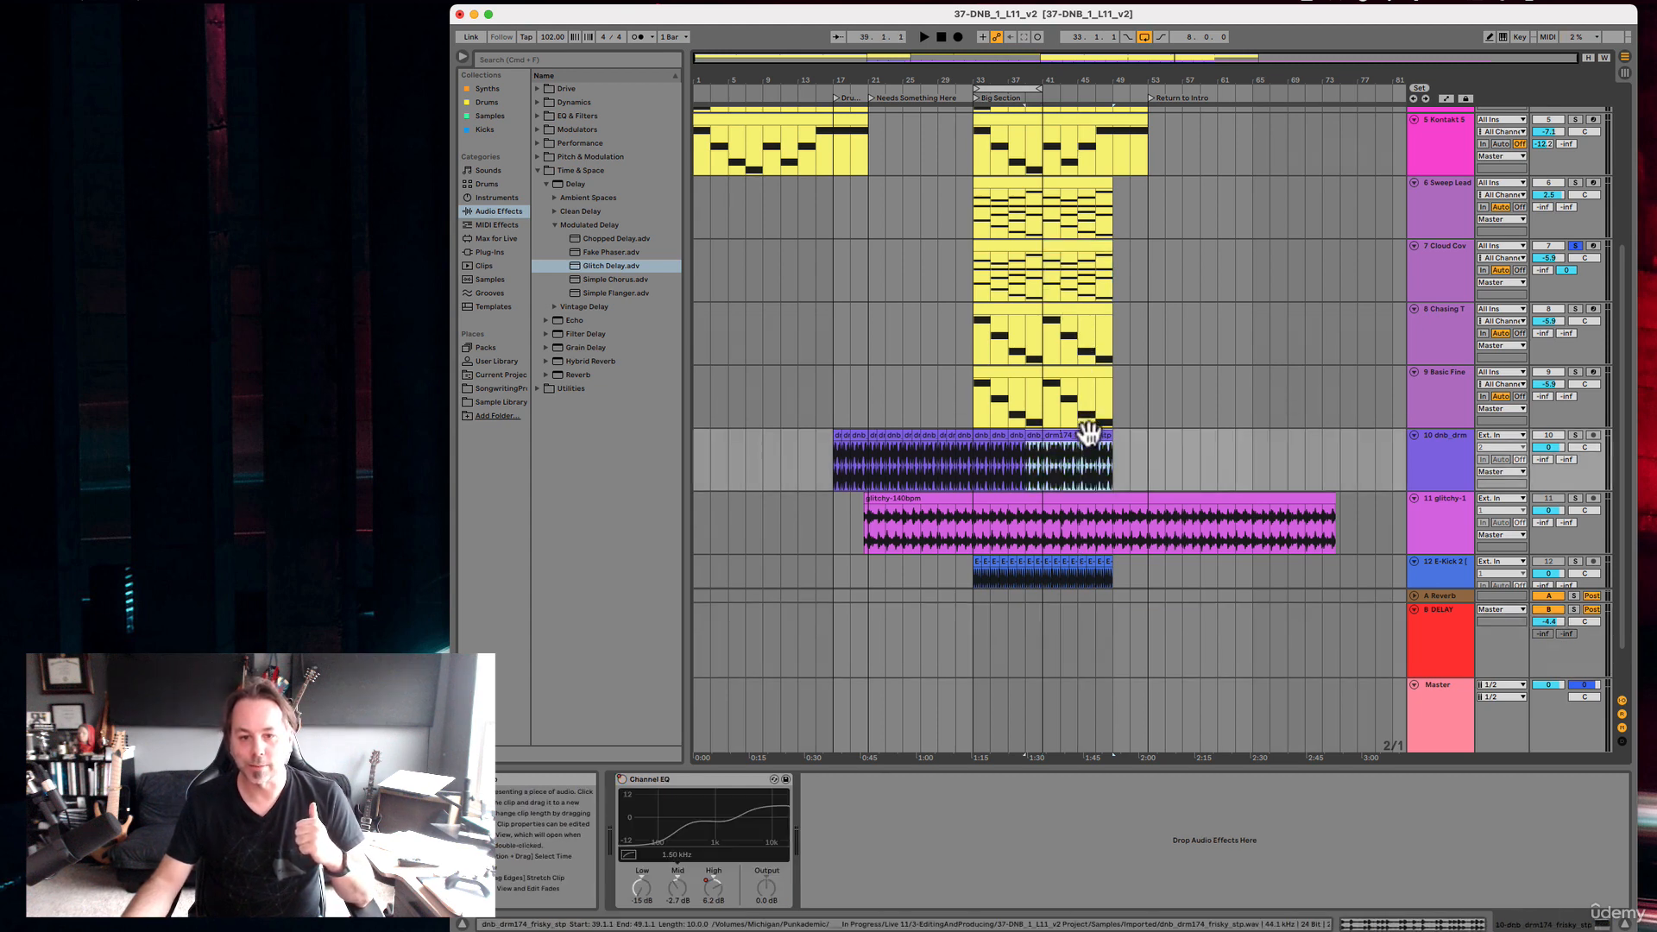
click(1565, 460)
drag(1565, 460, 1565, 379)
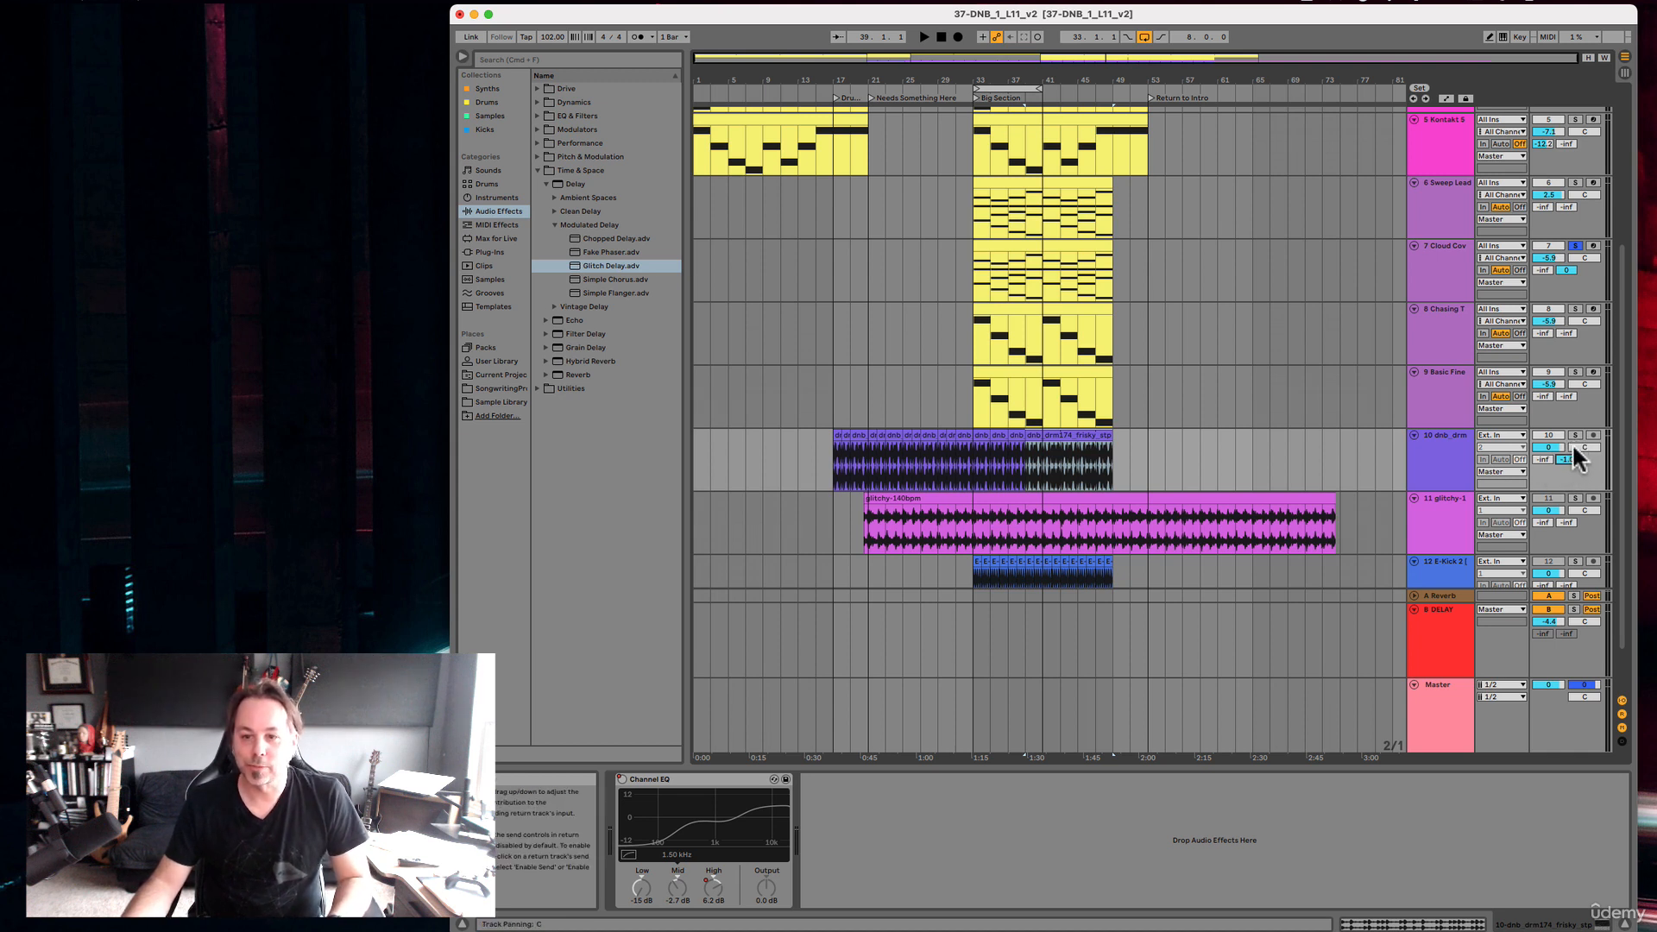
Solo the dnb_drm drum track, play the section through the delay, and set the DELAY return's volume to -2.5 dB.
click(1575, 435)
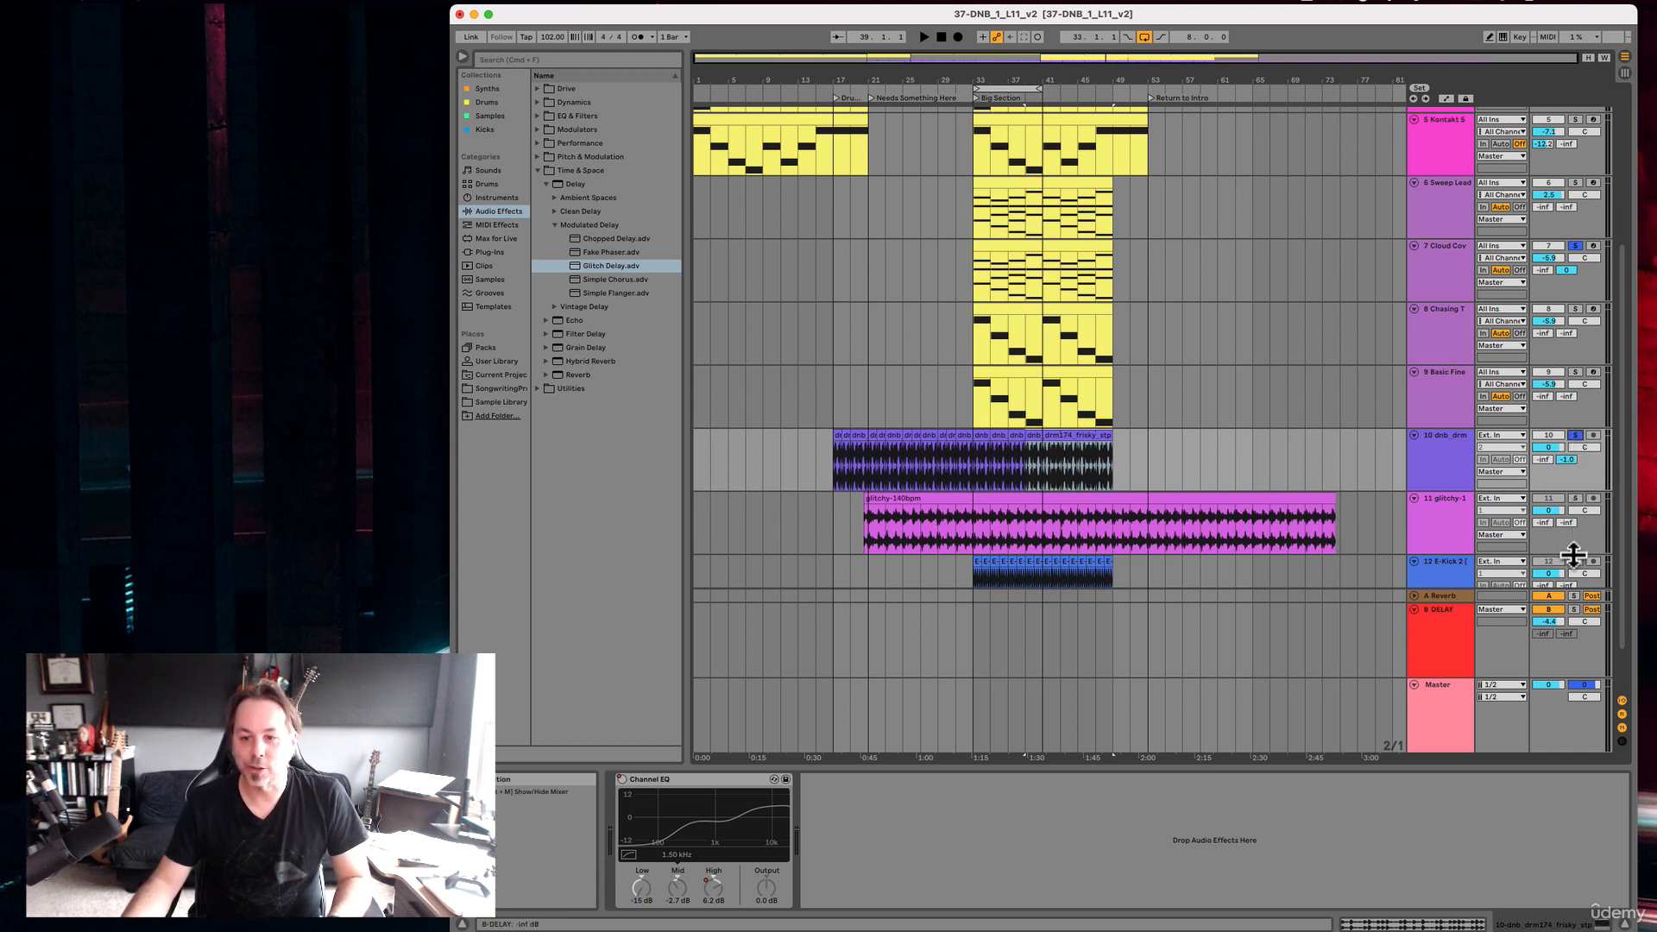
key(space)
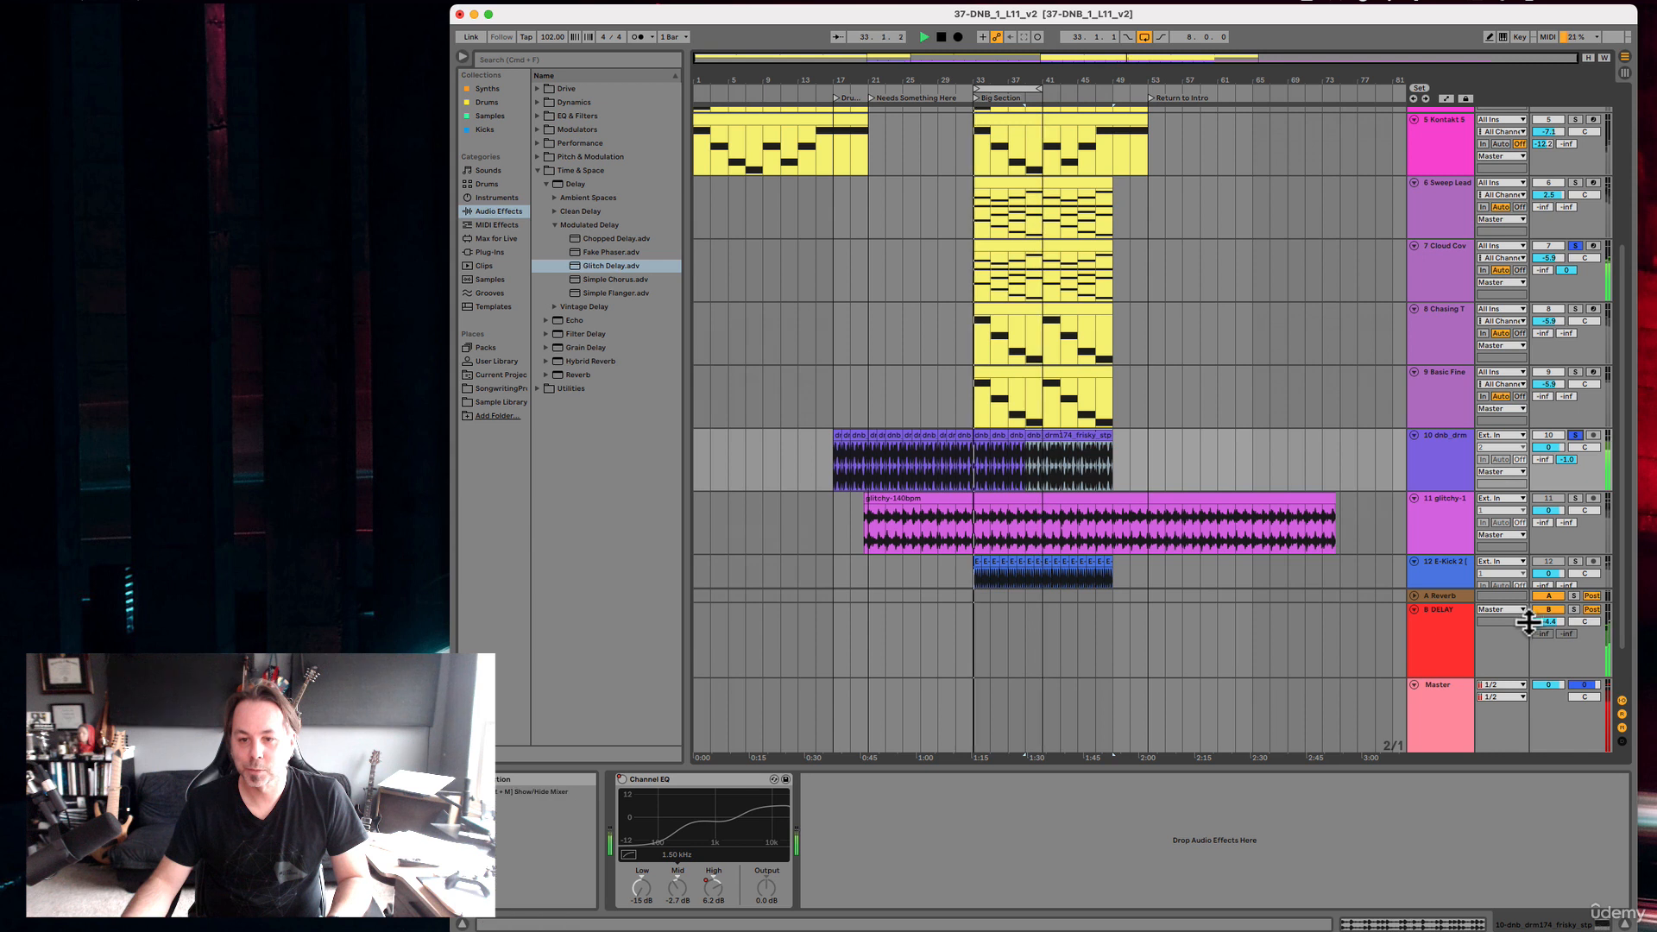
mouse_move(1548, 621)
mouse_down()
mouse_move(1548, 592)
mouse_move(1545, 618)
mouse_up()
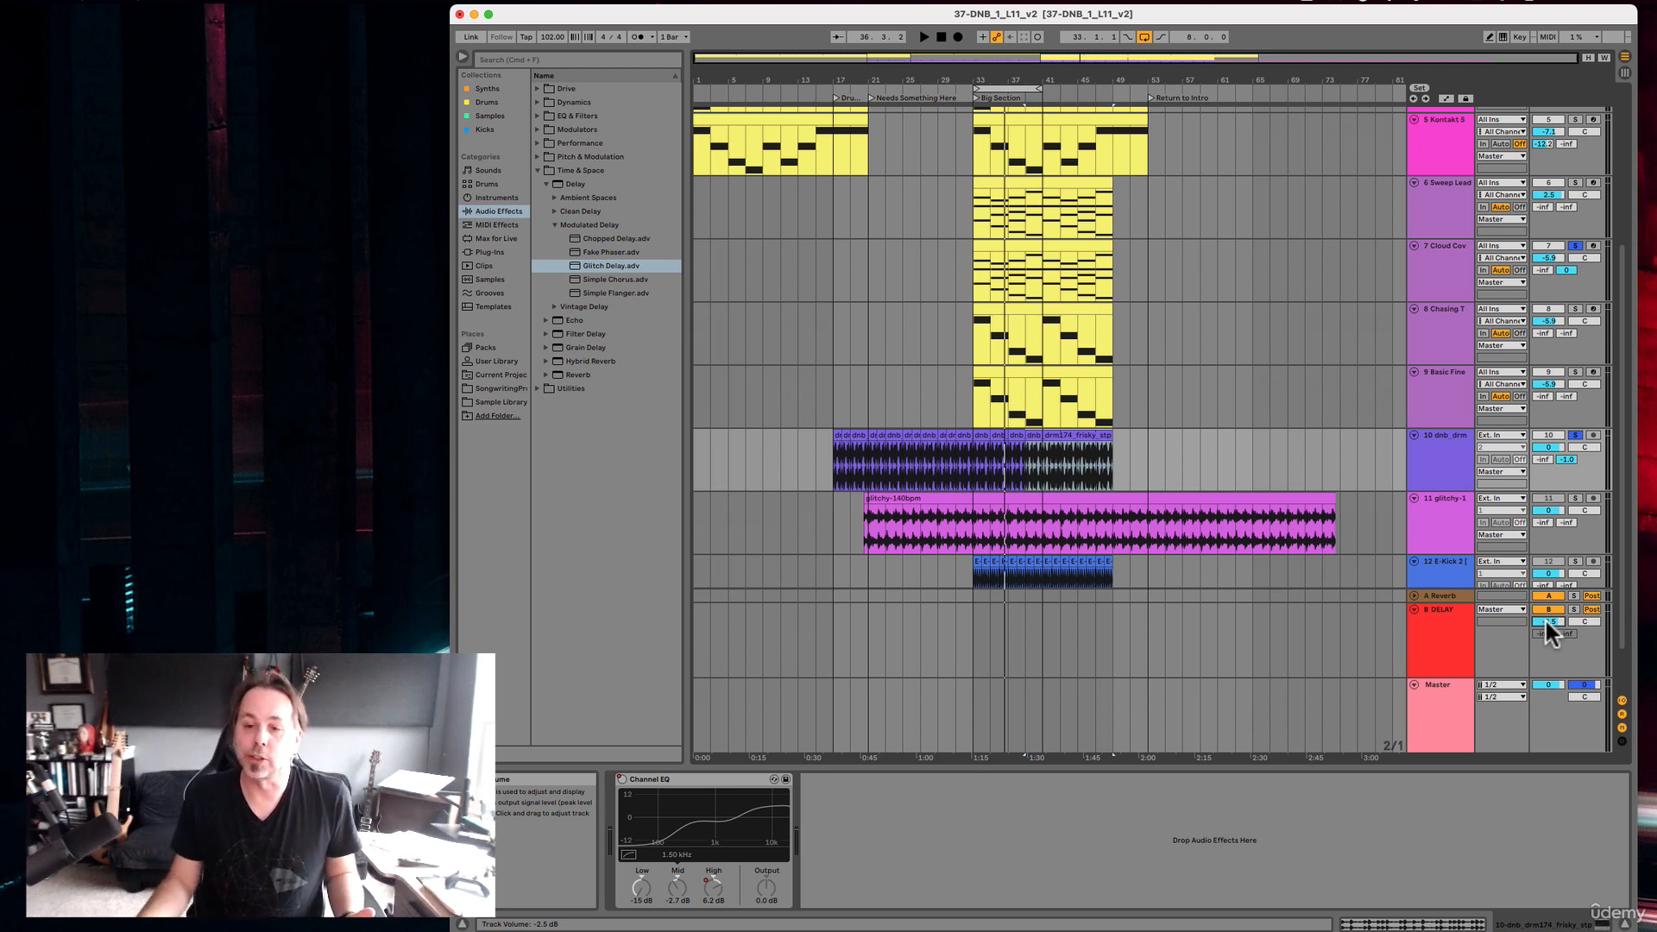
click(1457, 642)
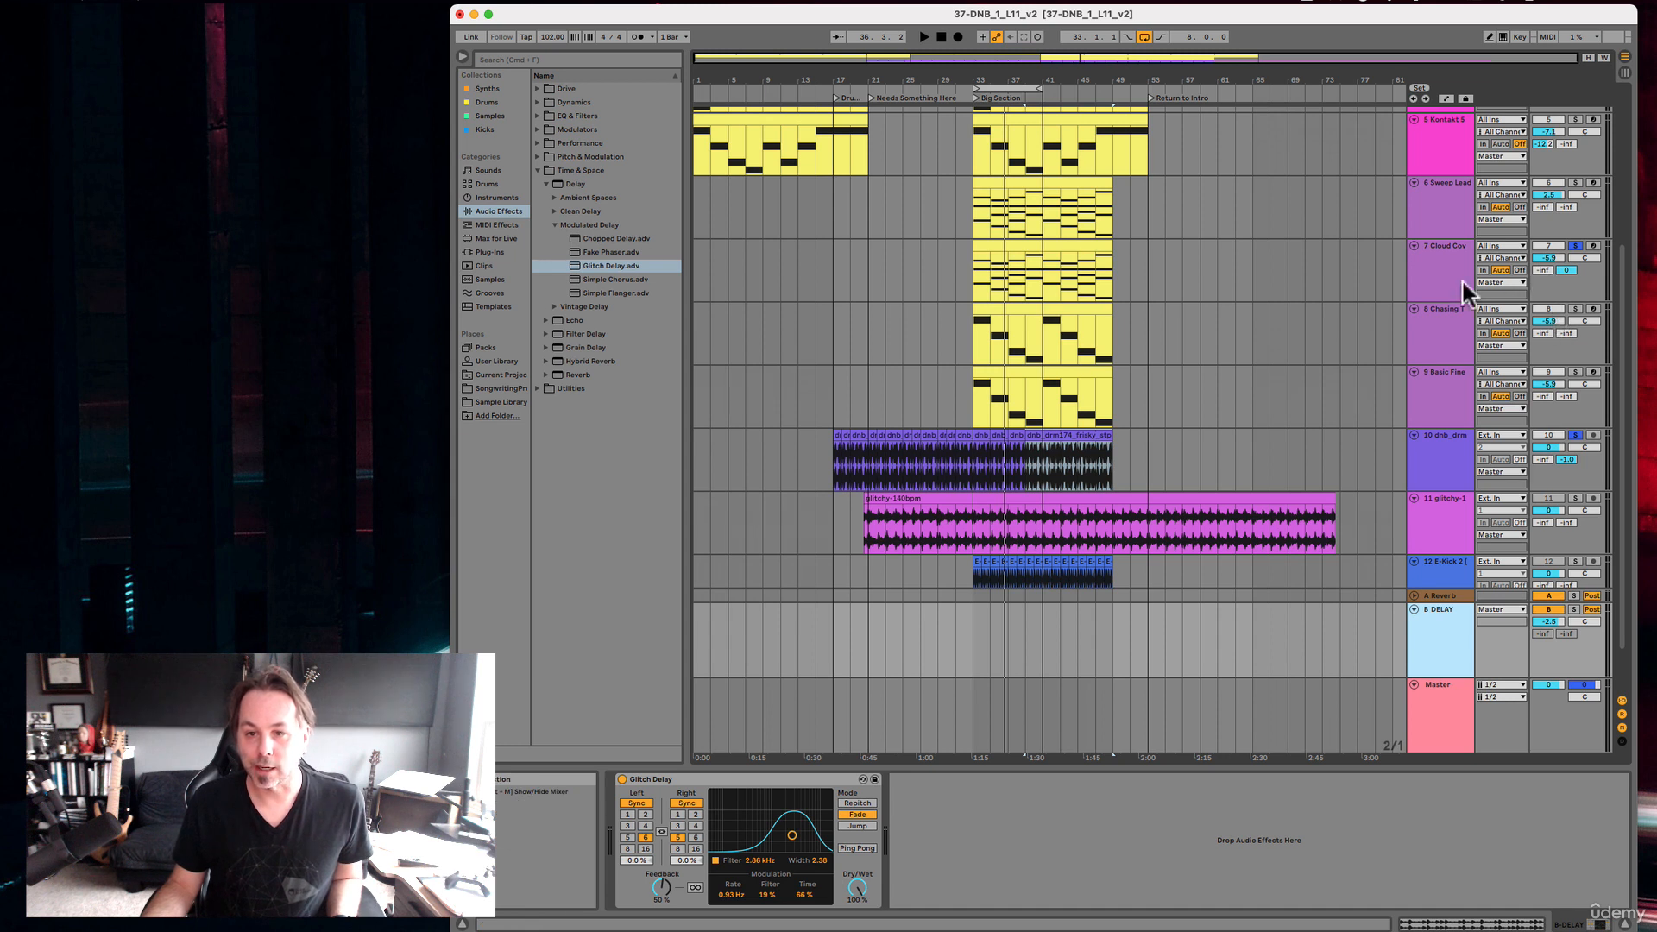
Insert a third return track and raise send C slightly on the Chasing T track.
right_click(1551, 292)
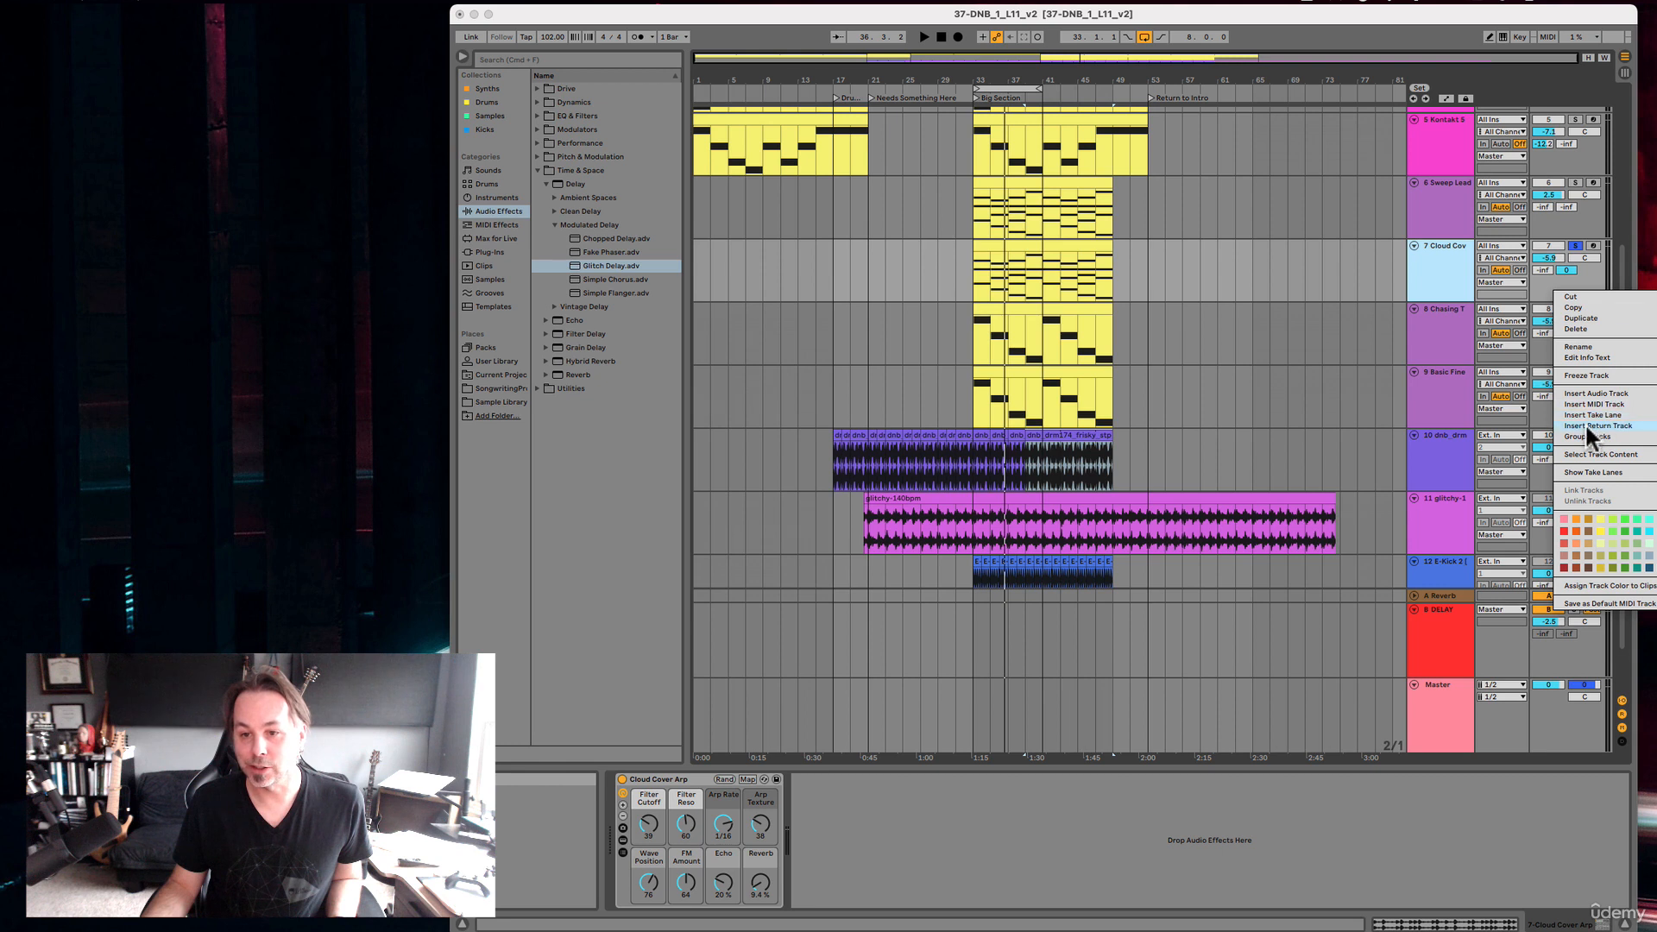
click(1615, 426)
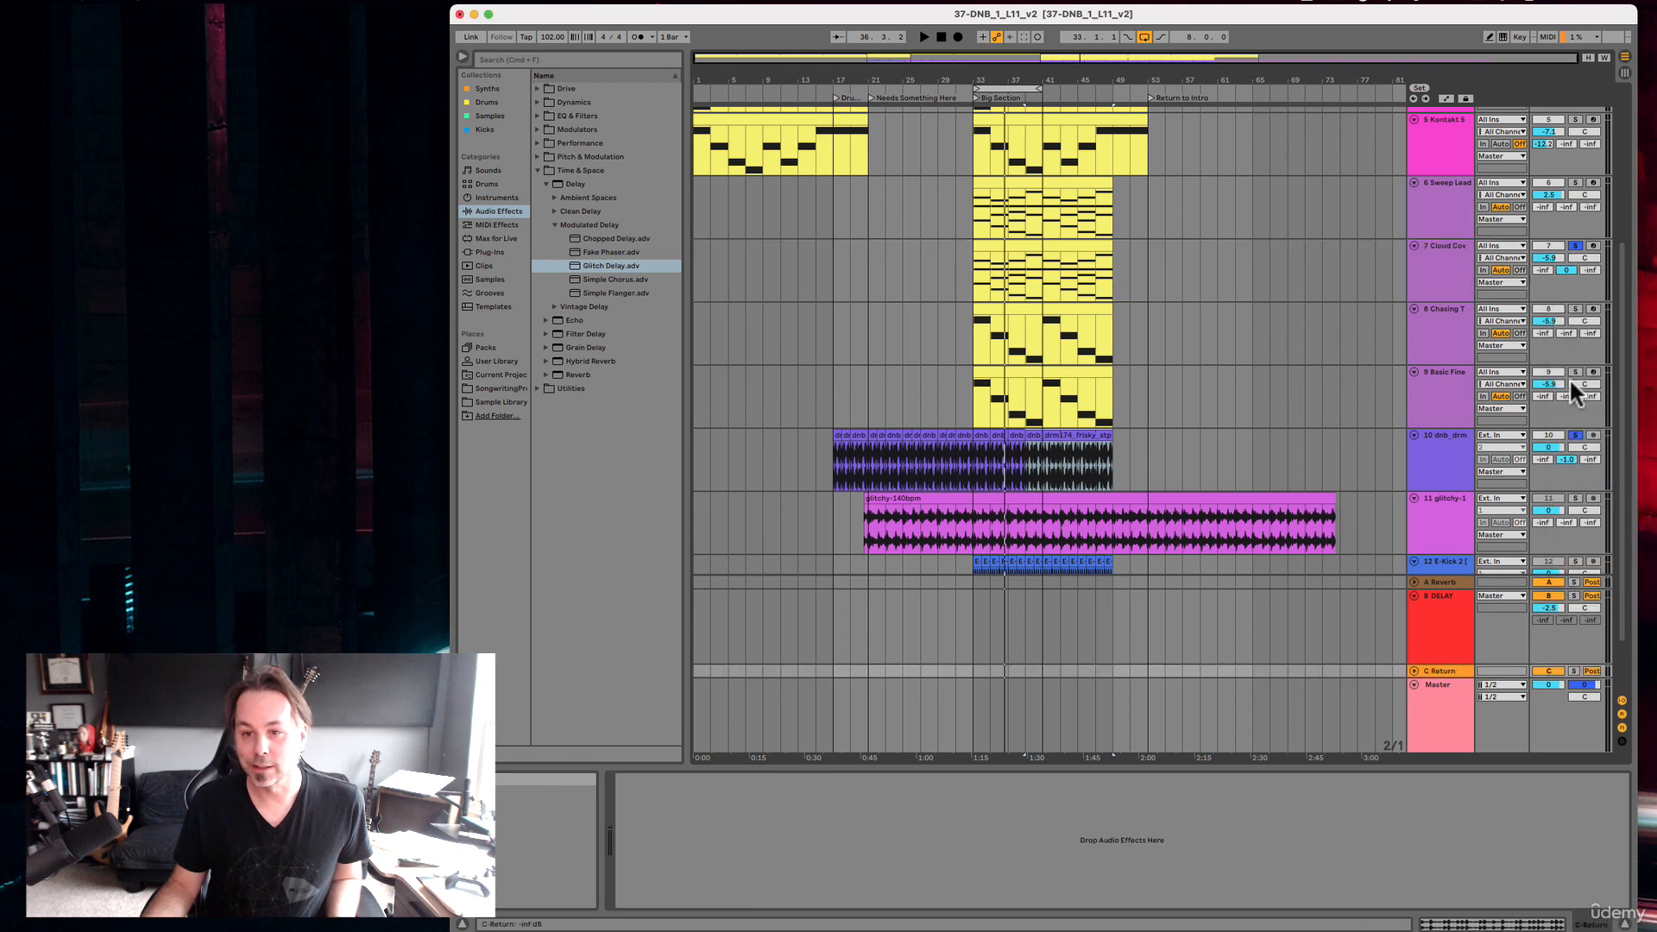
drag(1590, 333, 1590, 328)
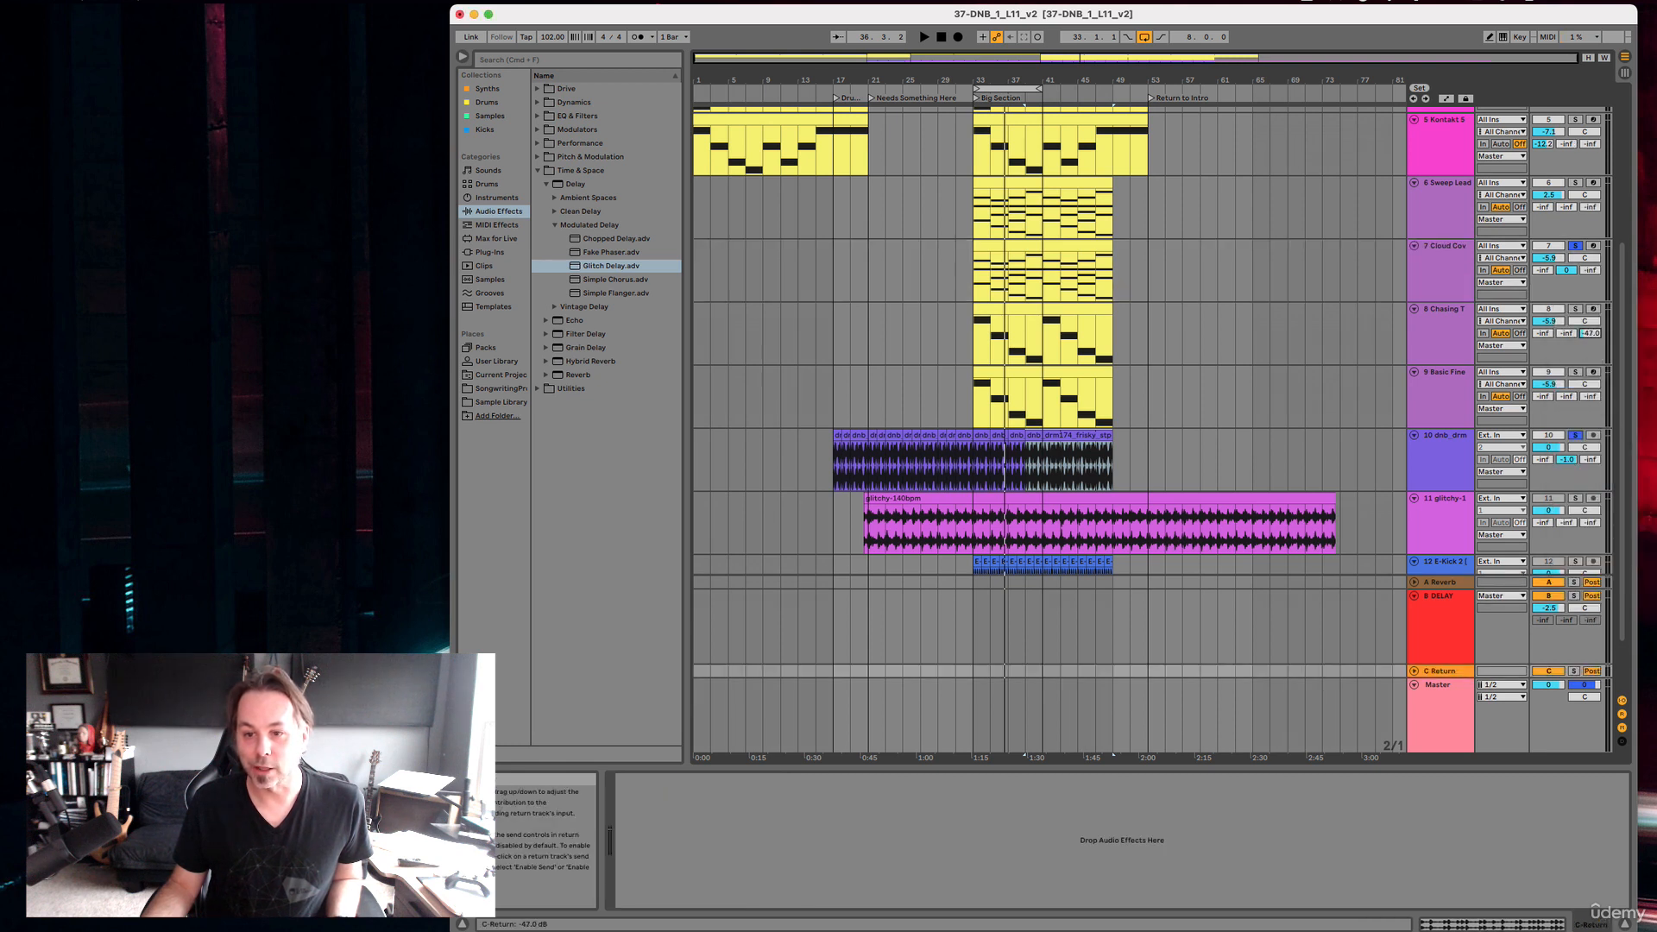
Unfold the new C return track and delete it from the set.
click(1450, 670)
click(1414, 671)
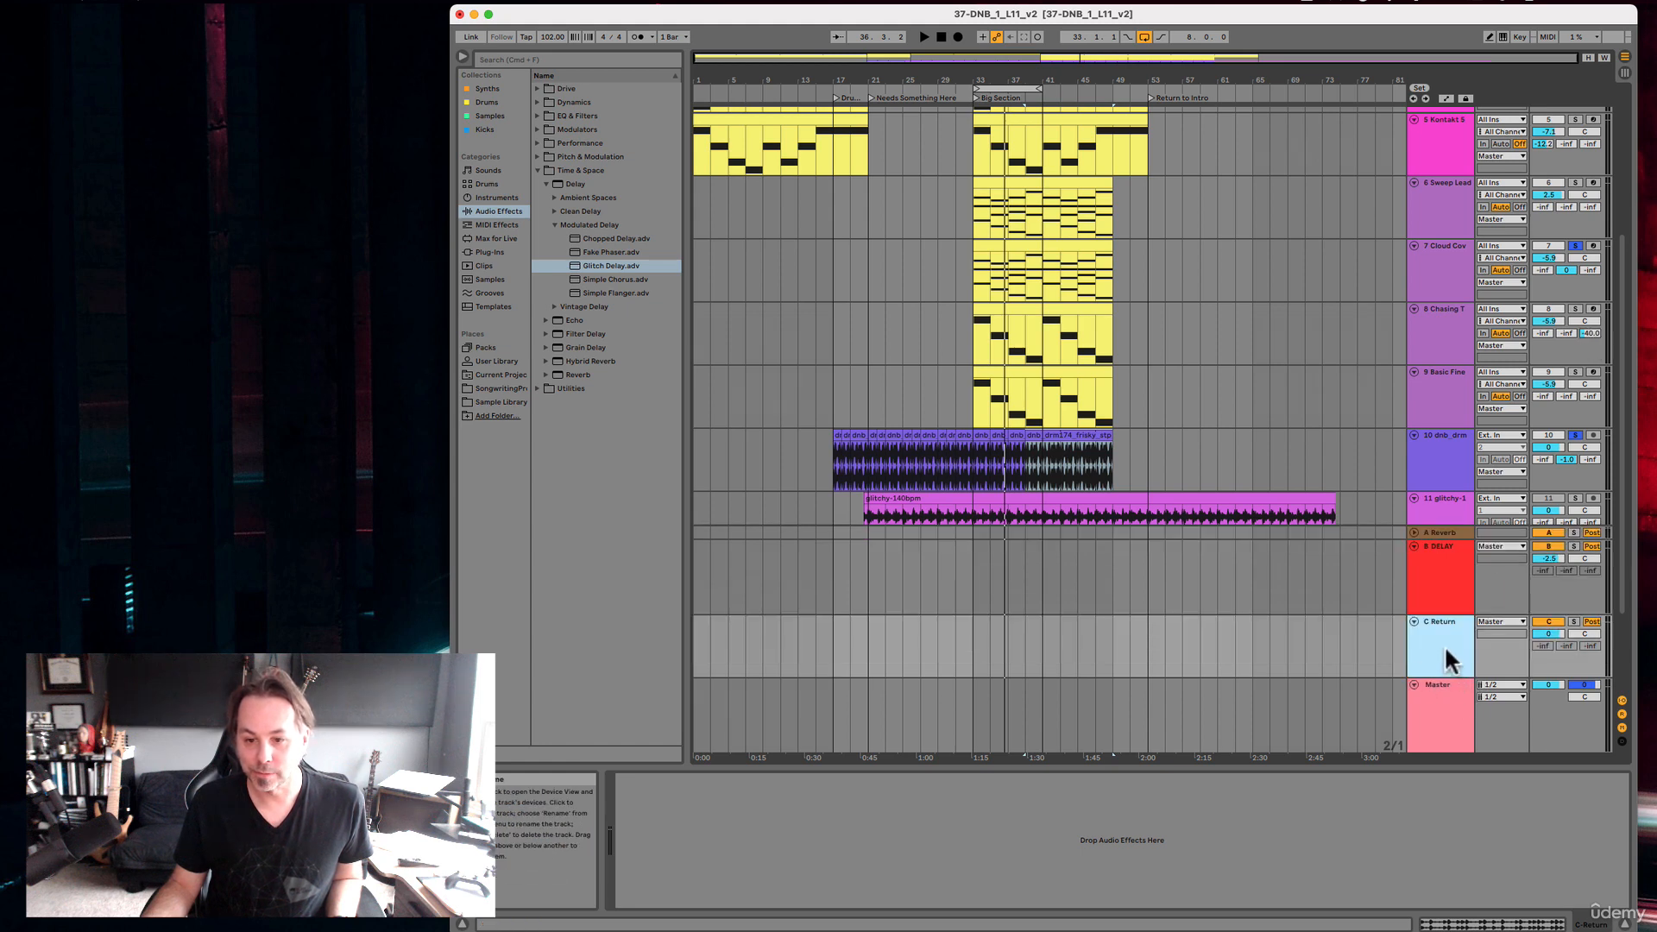
click(1303, 643)
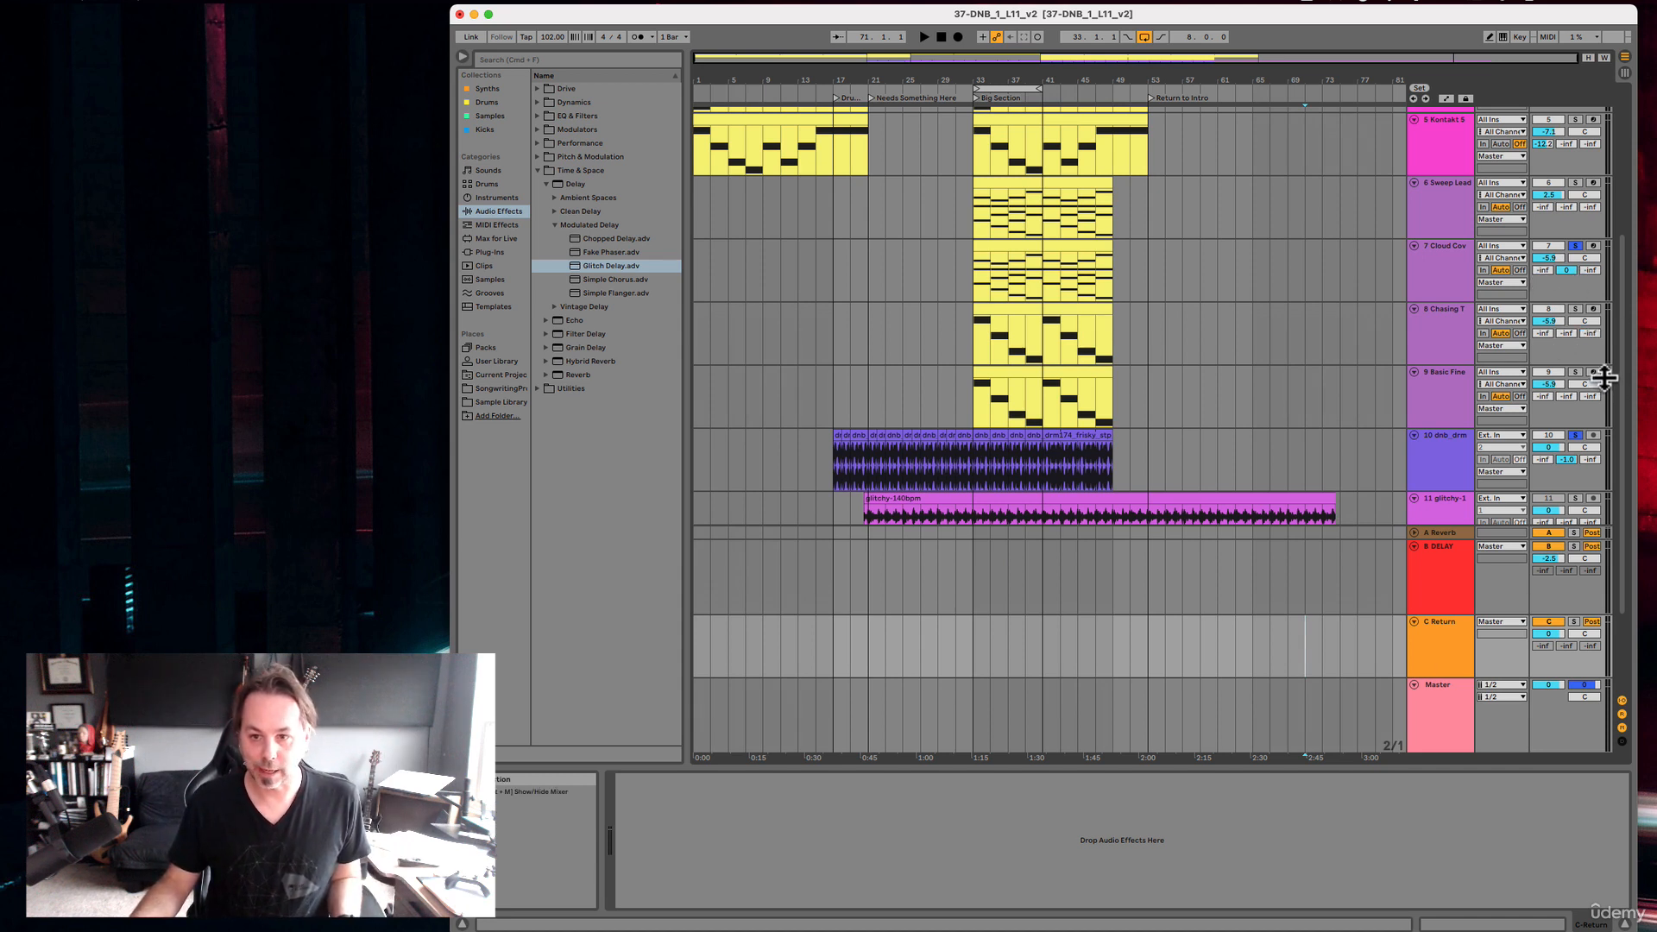
key(Delete)
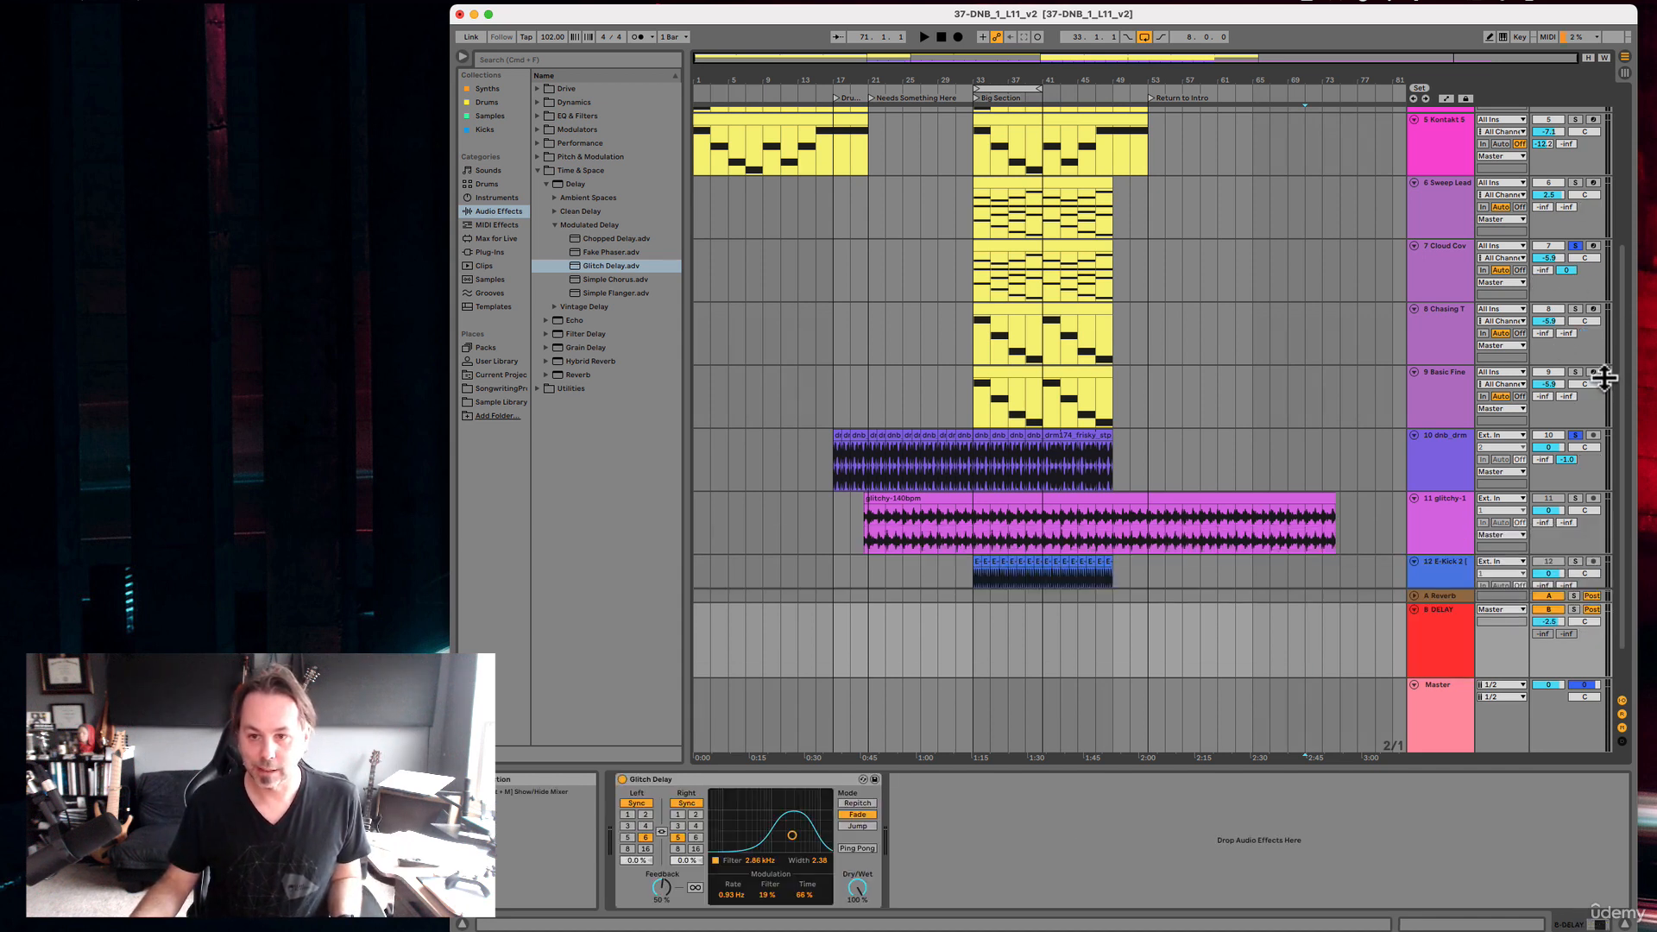
click(1440, 621)
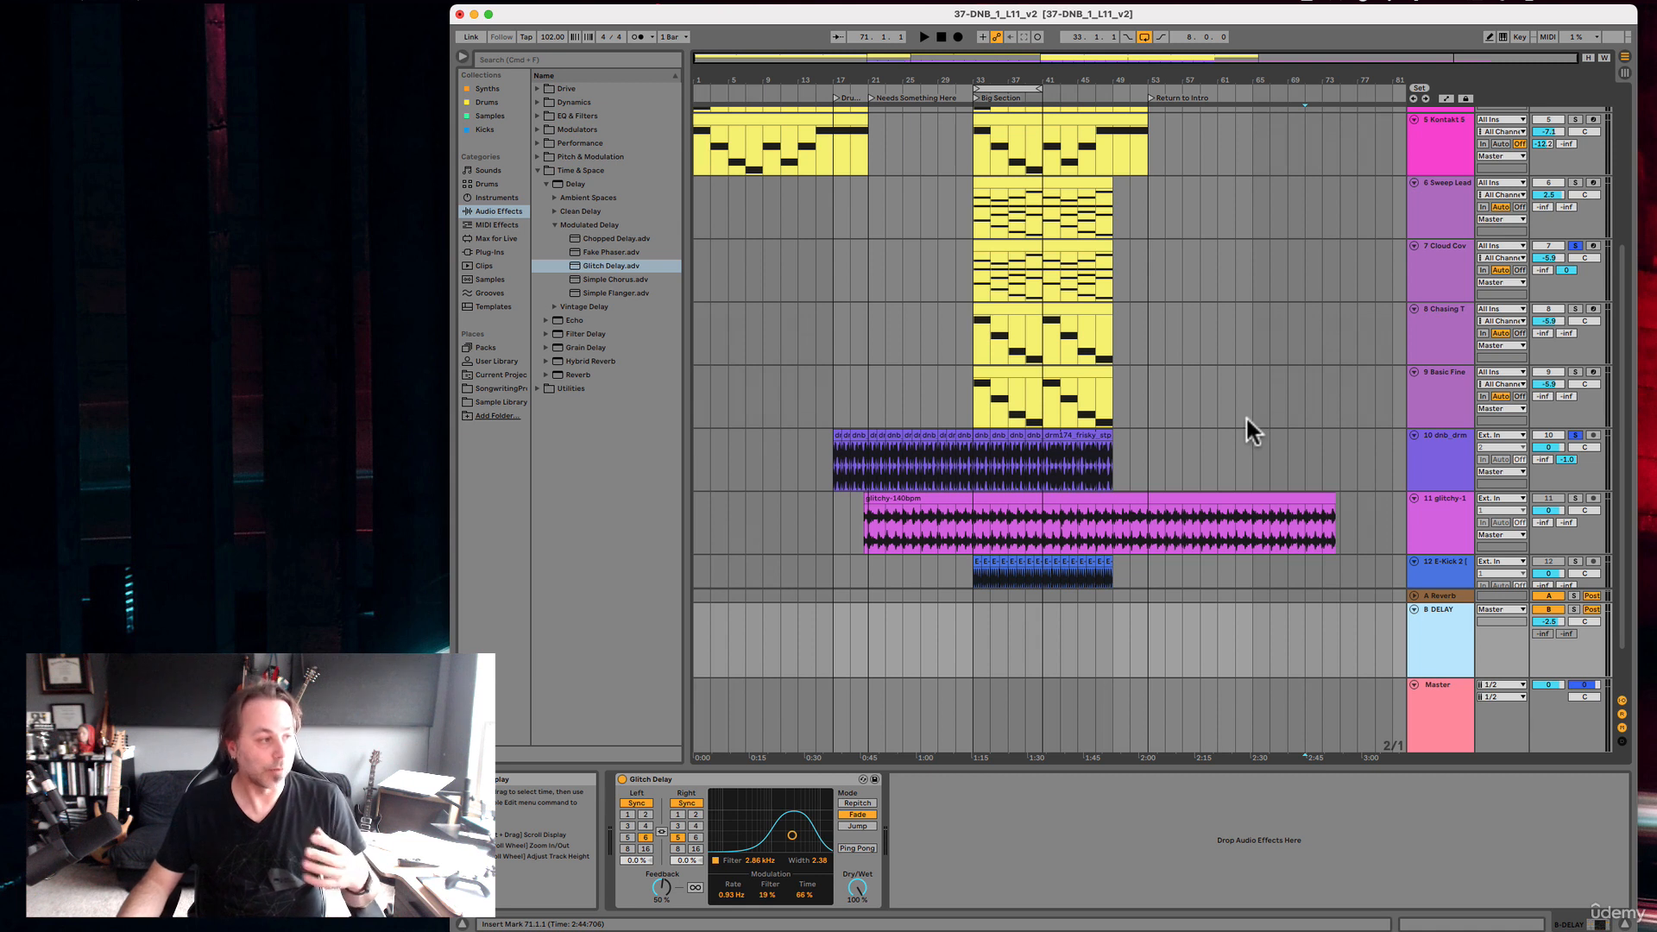
click(1150, 498)
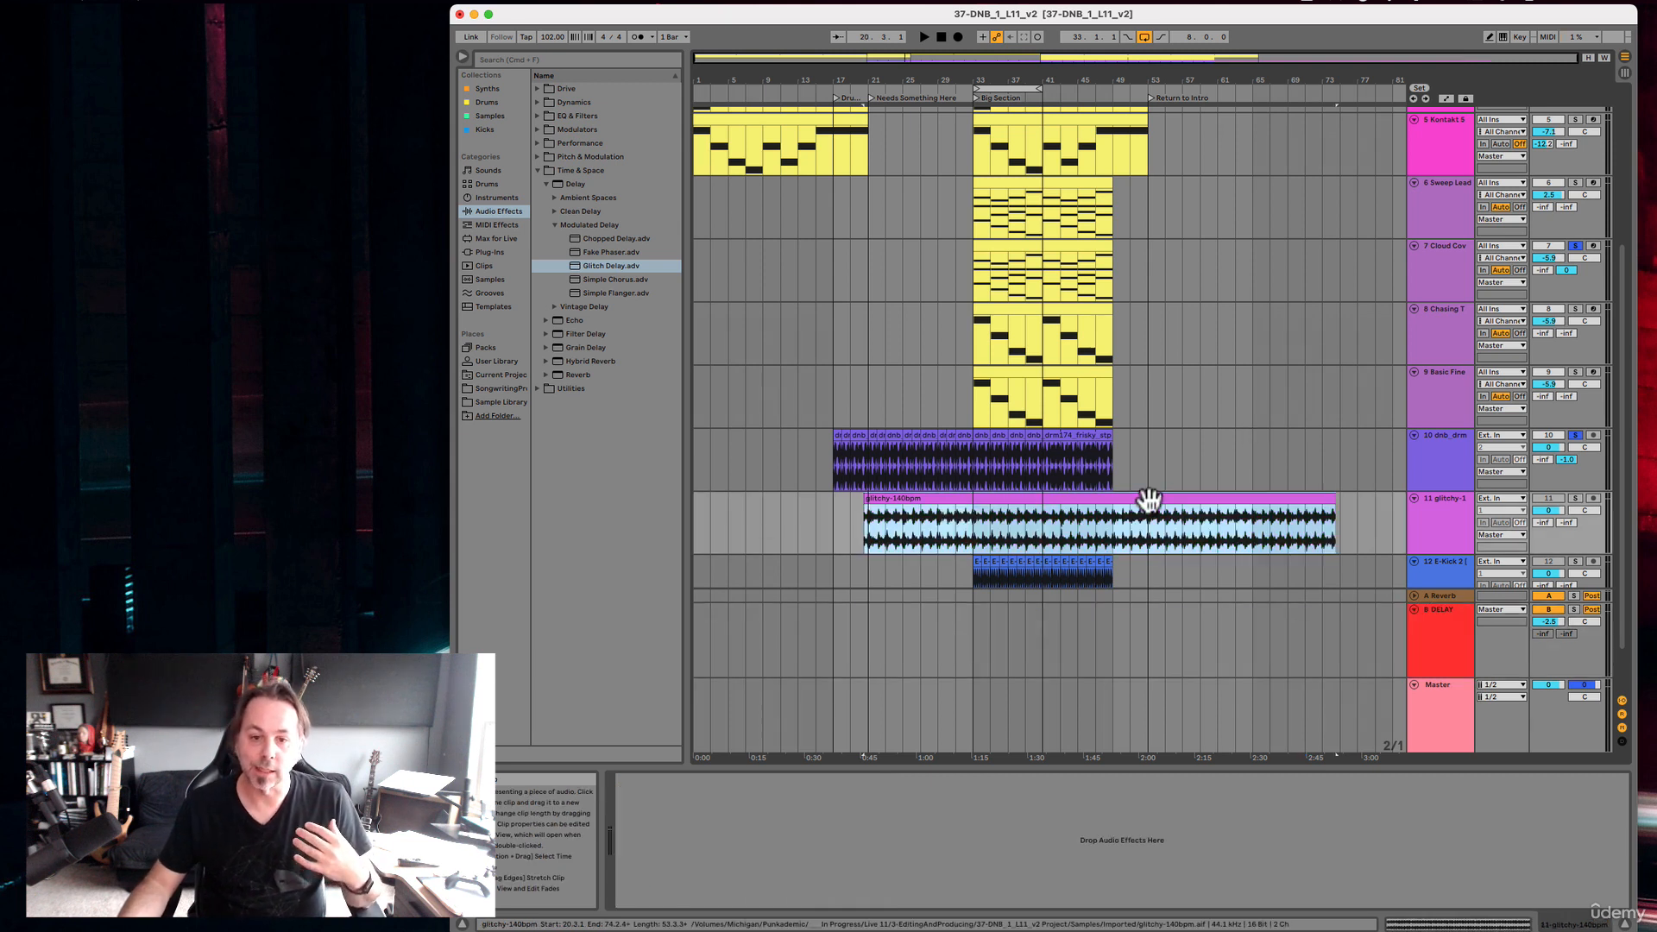